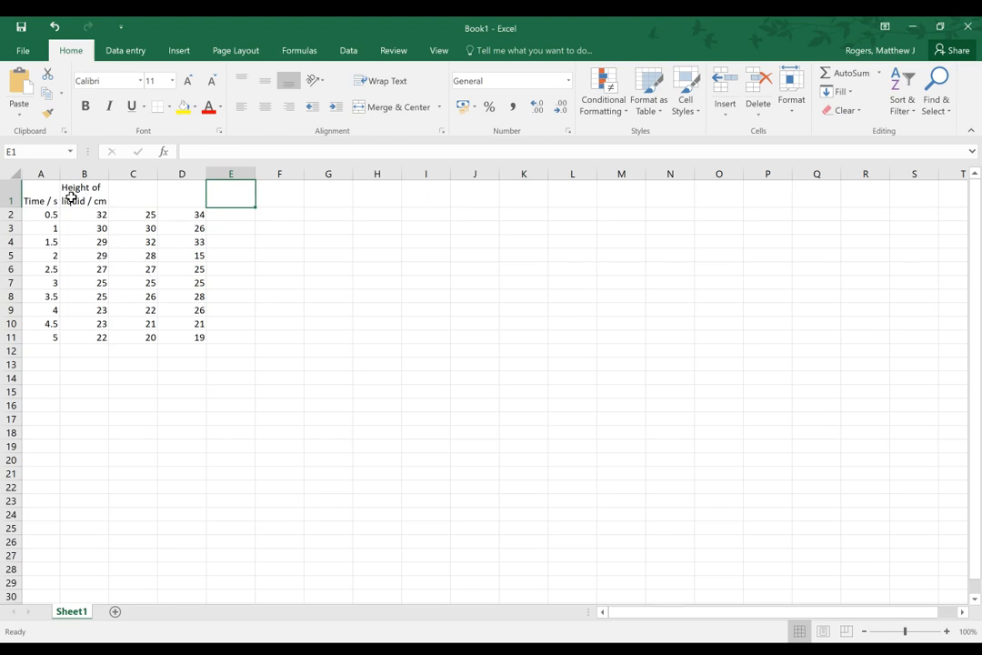
left_click(143, 196)
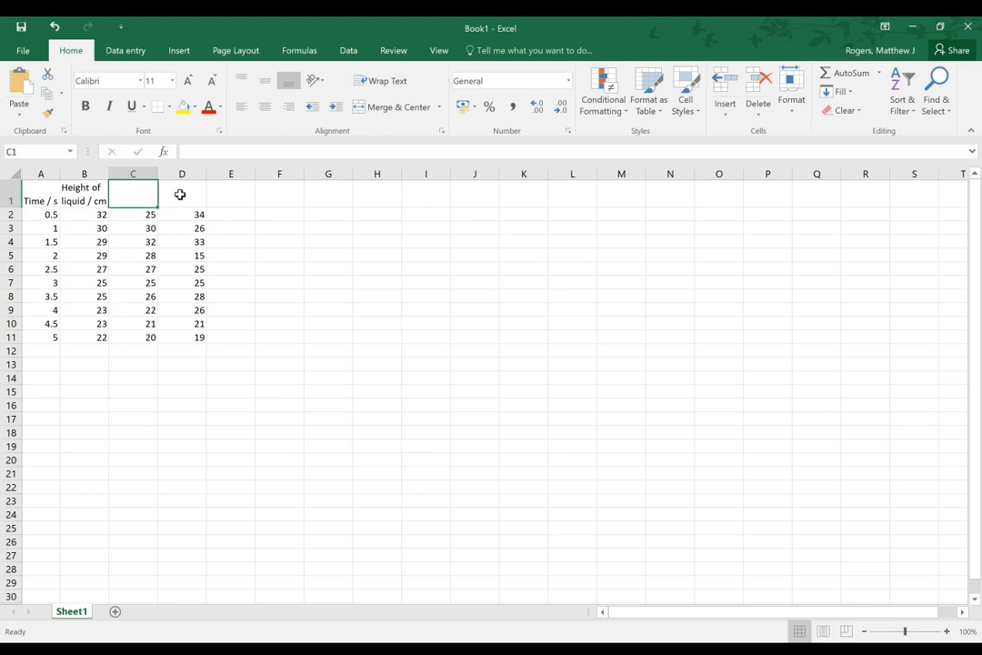
left_click(89, 199)
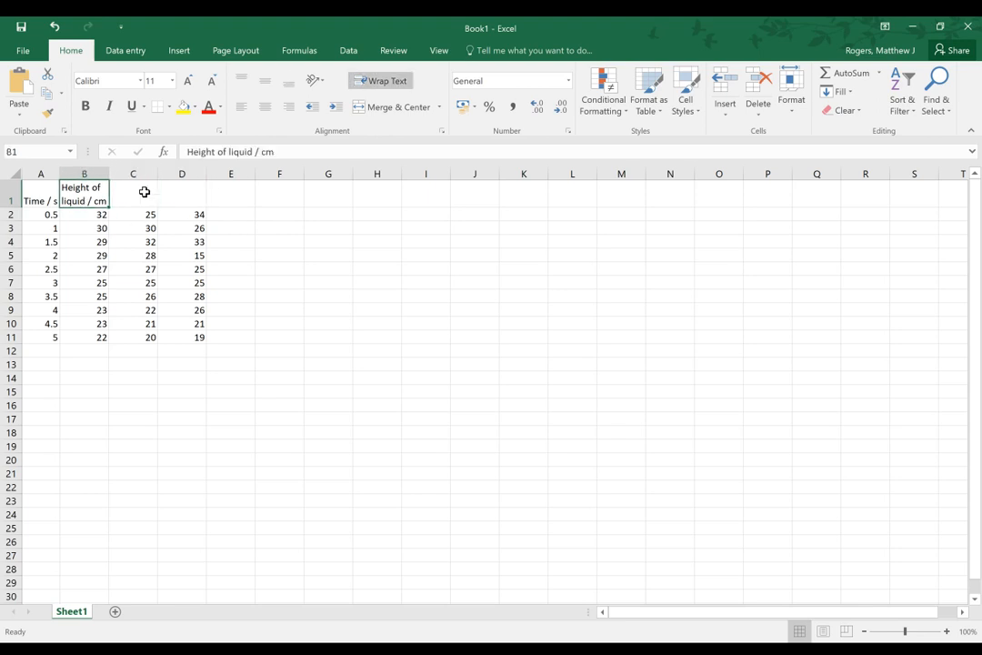
left_click(145, 193)
left_click(175, 197)
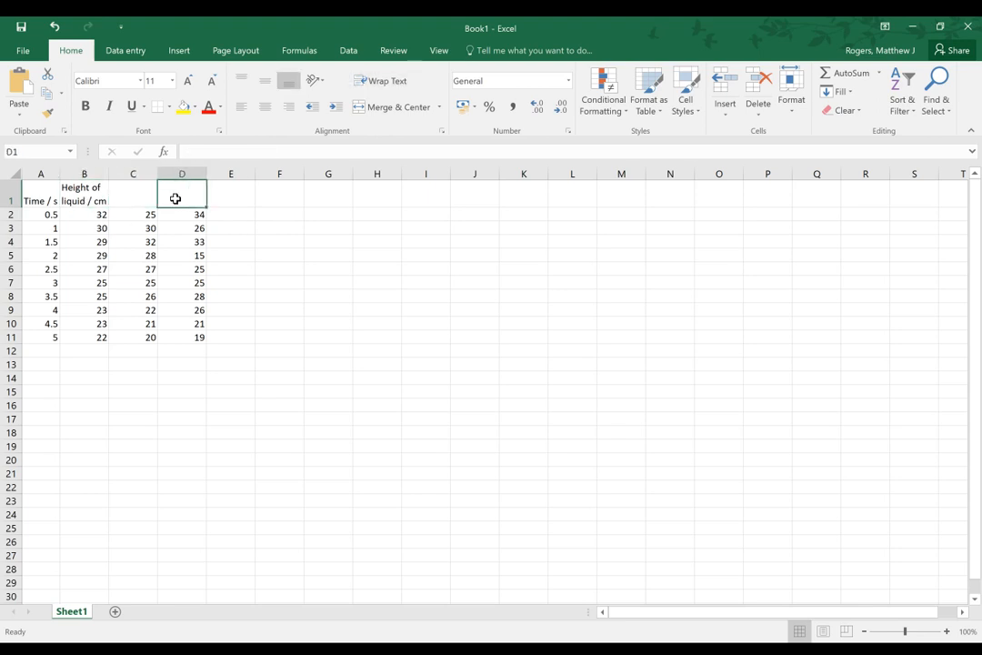
left_click(99, 196)
left_click(141, 197)
left_click(180, 198)
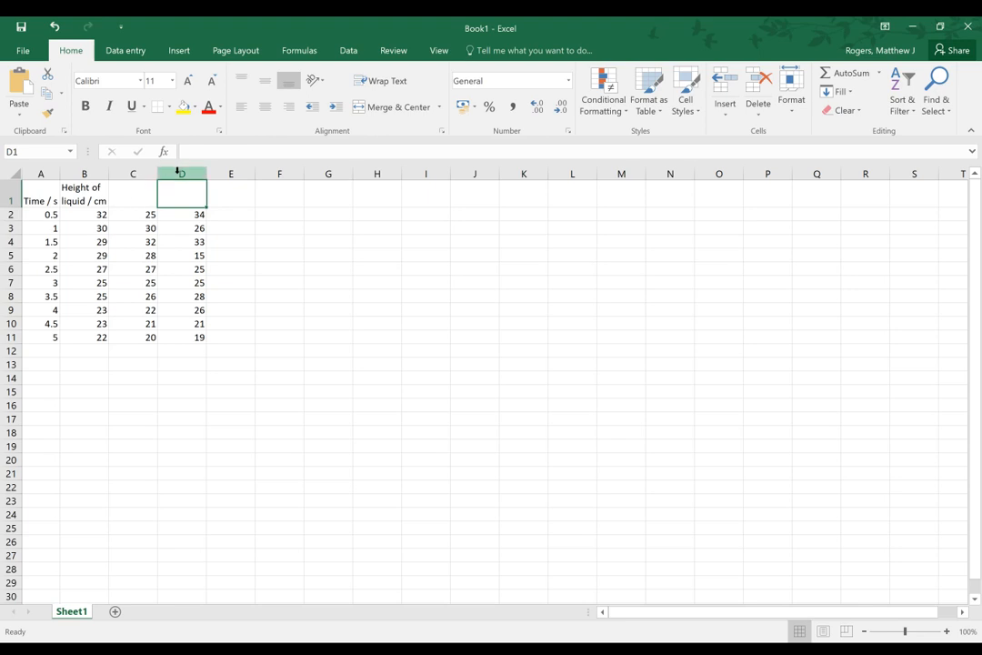
Insert a new blank row above the table's header row
right_click(8, 189)
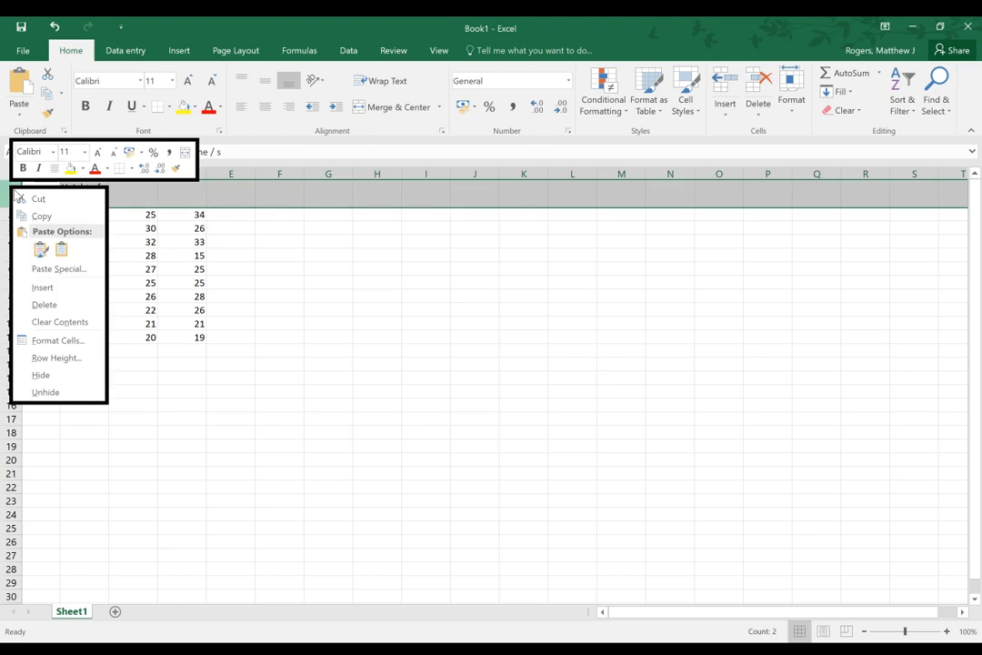
left_click(42, 288)
left_click(324, 335)
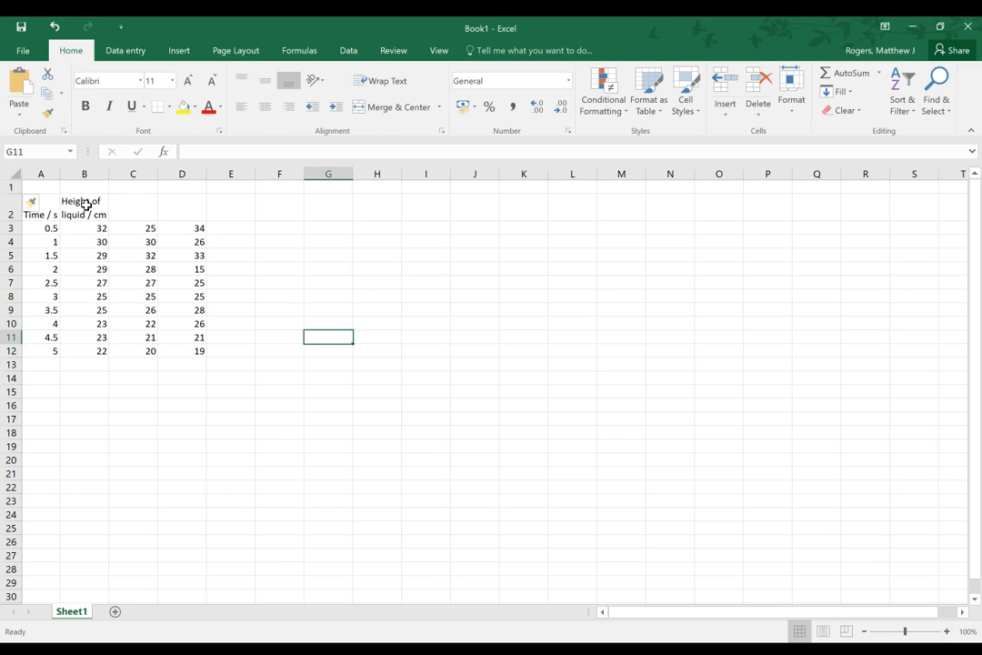
left_click(86, 205)
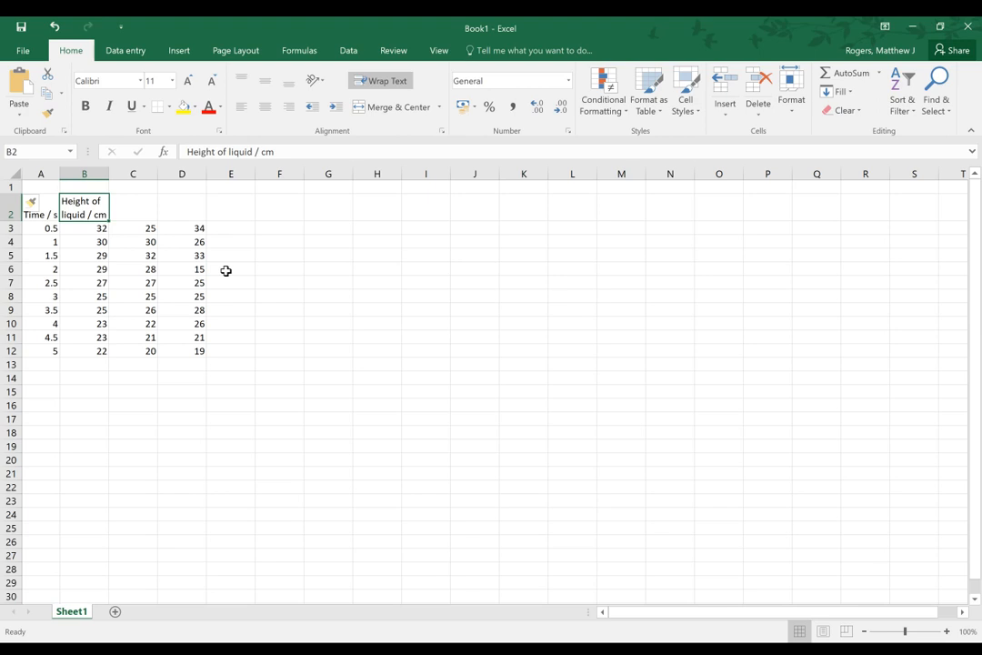
Merge and center the empty cells B1:D1 above the three height columns
left_click(102, 187)
left_click_drag(102, 187, 186, 186)
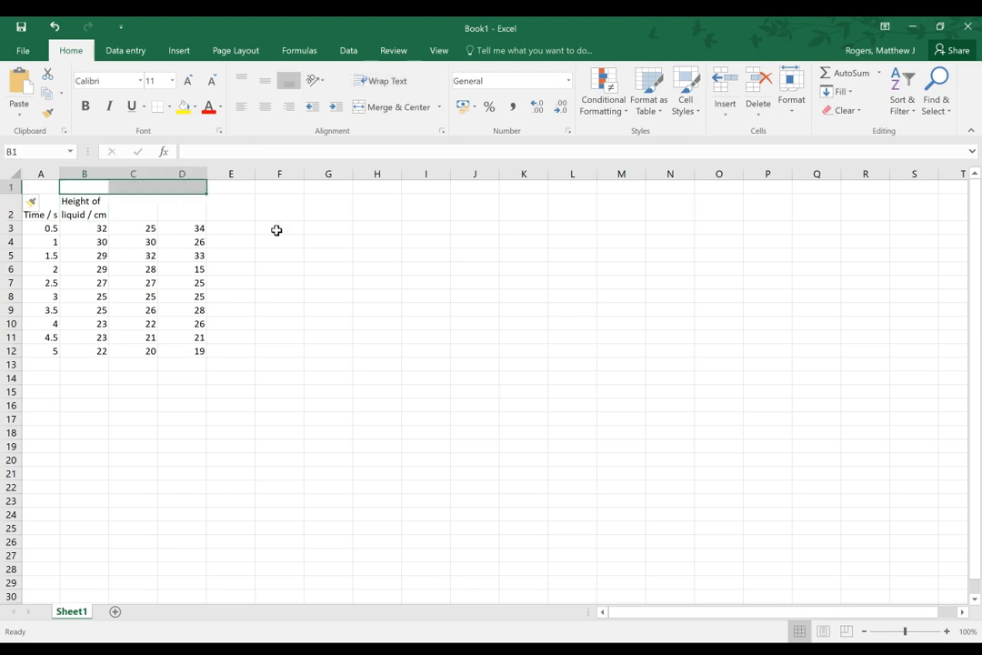
left_click(397, 107)
left_click(309, 280)
Move the "Height of liquid / cm" heading from cell B2 up to B1, allowing the merged cells there to be unmerged
left_click(81, 198)
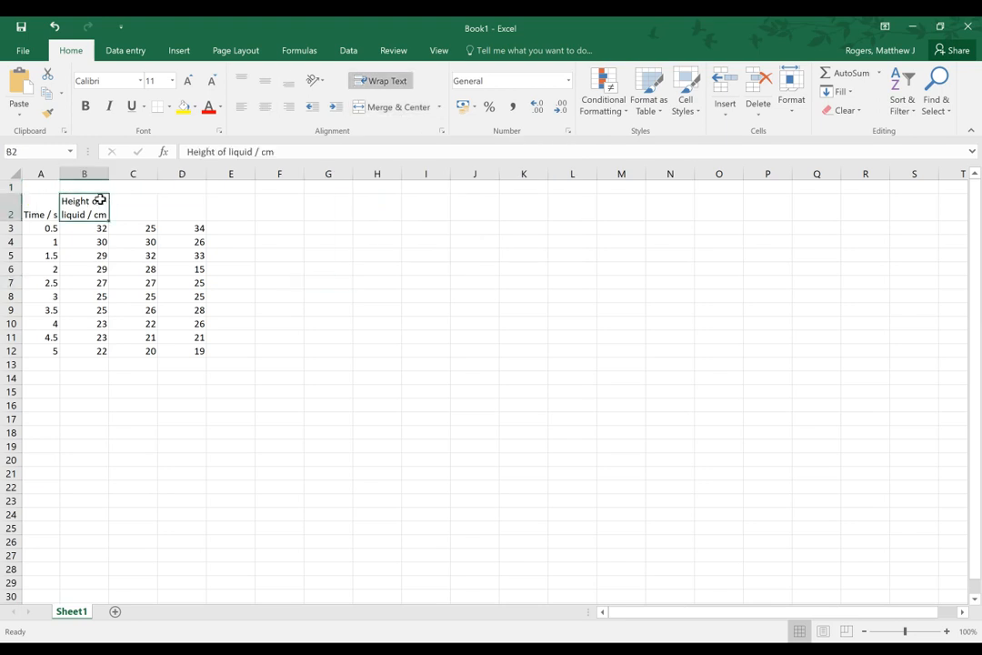
key("ctrl+c")
left_click(124, 188)
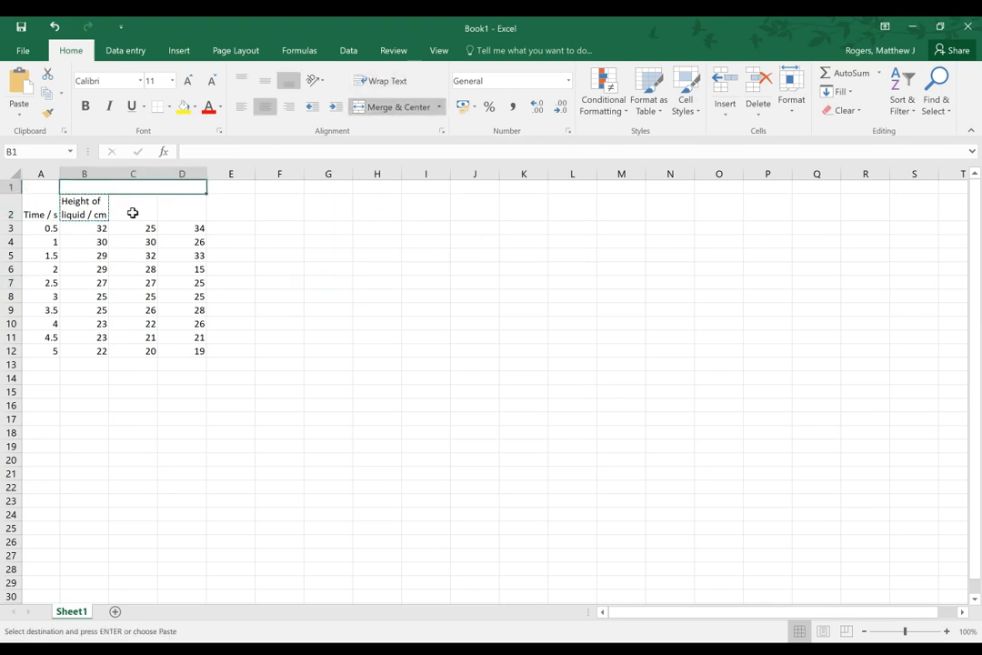
key("ctrl+v")
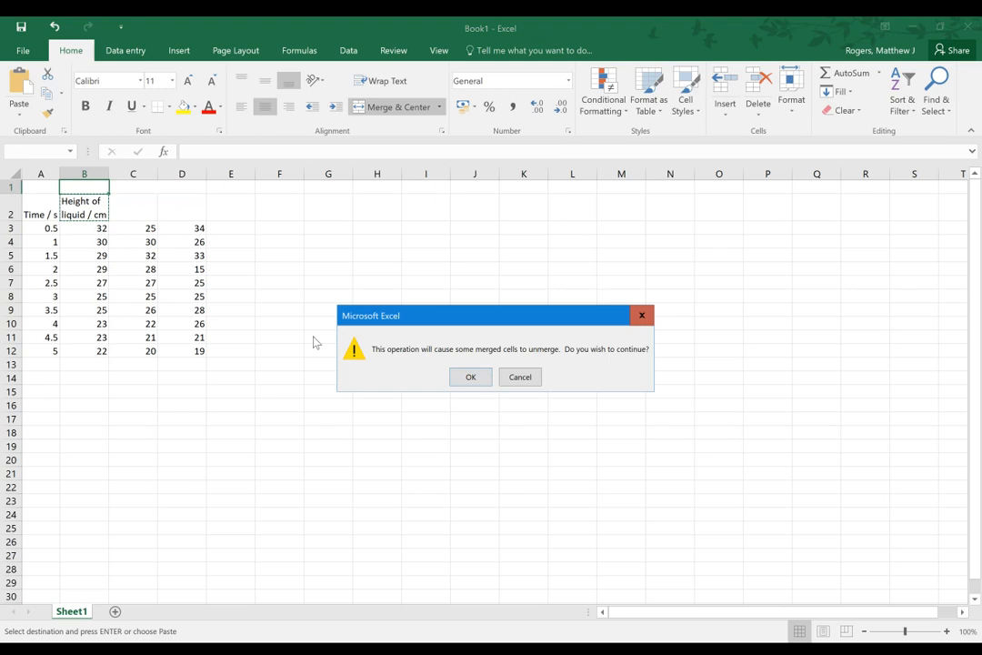
left_click(471, 377)
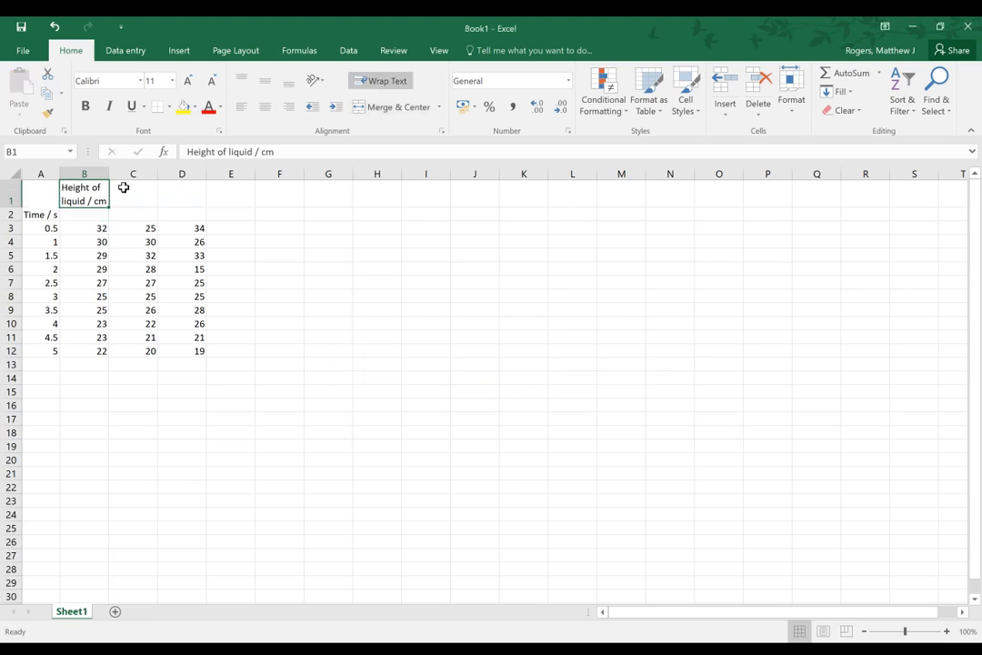
Merge and center the "Height of liquid / cm" heading across B1:D1 and reduce row 1 to a single text line in height
left_click_drag(90, 193, 170, 196)
left_click(390, 106)
left_click(425, 295)
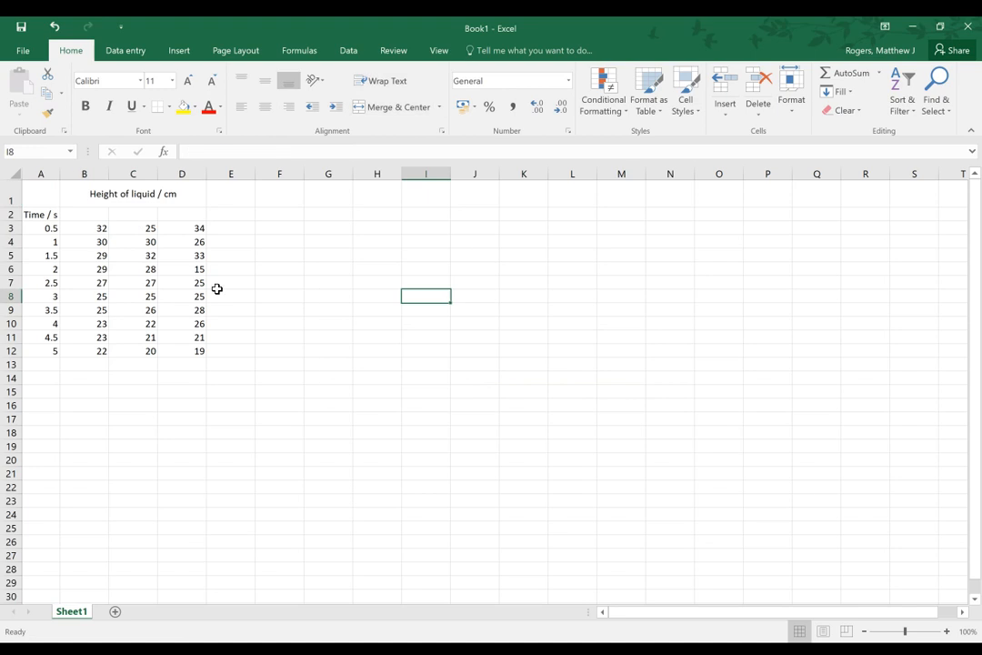
left_click_drag(10, 209, 4, 195)
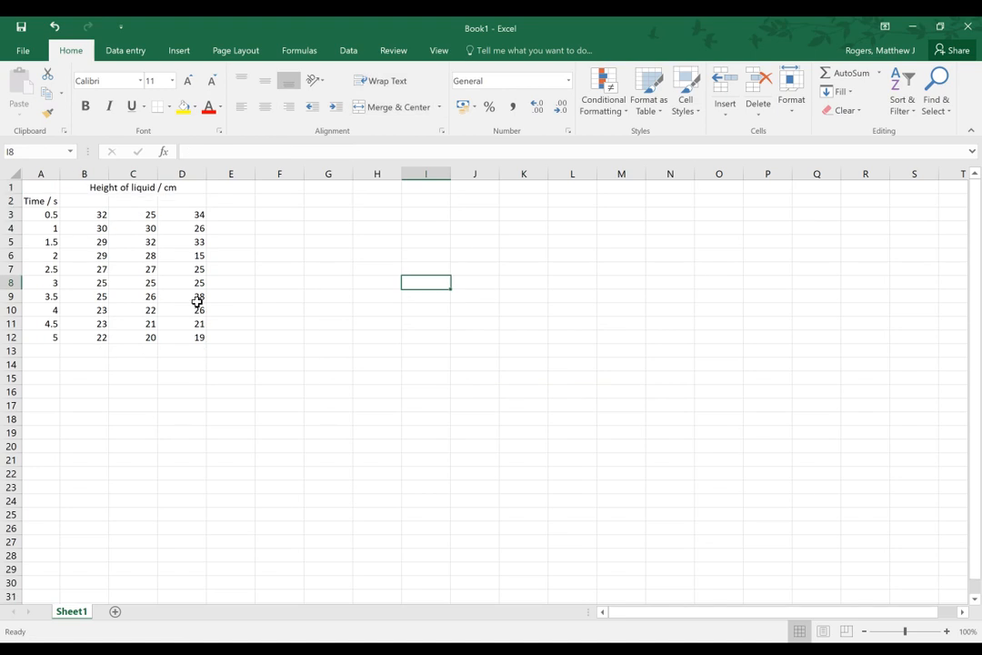
left_click(369, 390)
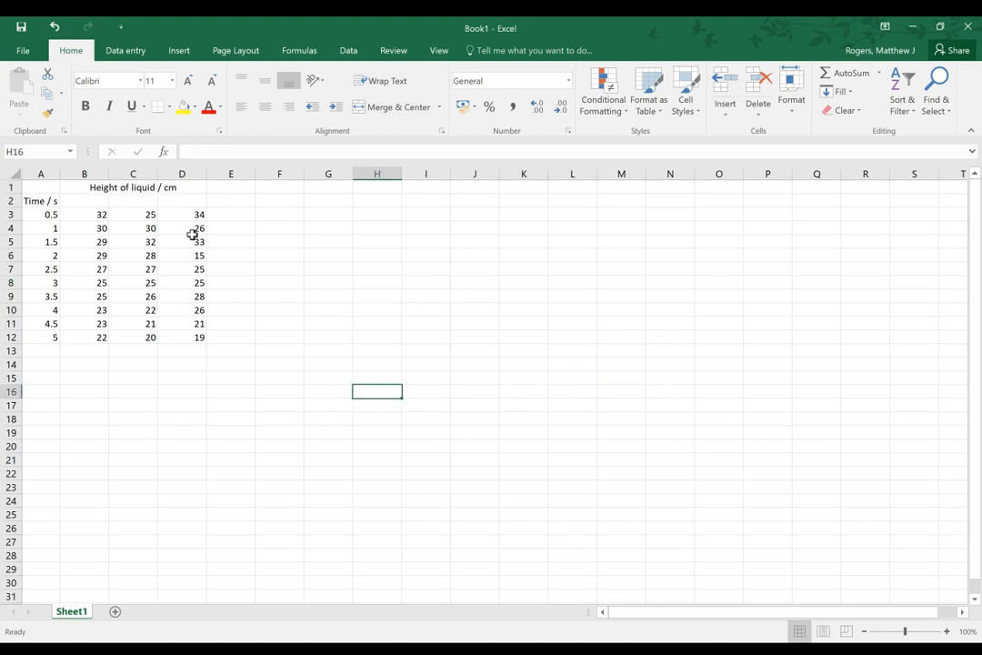
left_click(148, 201)
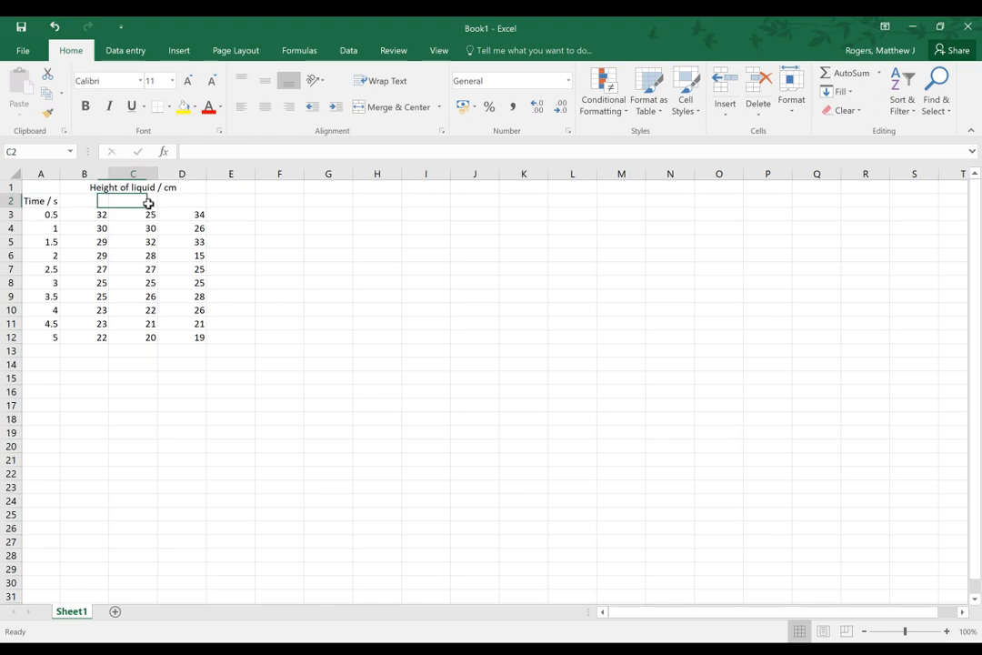
left_click(160, 202)
left_click(69, 204)
left_click(182, 204)
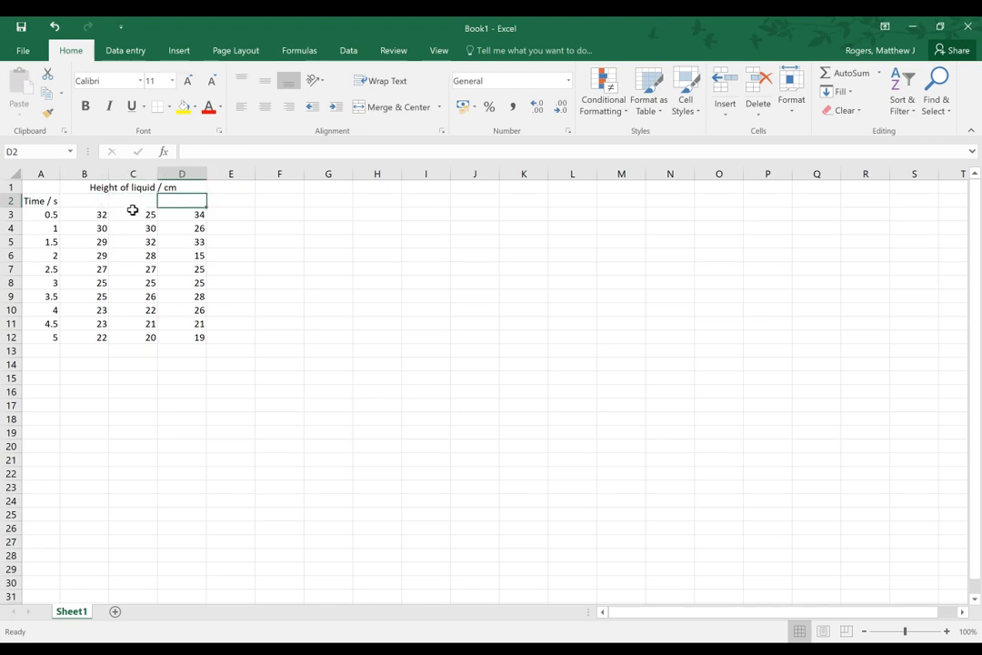
Number the three height columns by entering 1, 2 and 3 in cells B2, C2 and D2
left_click(89, 203)
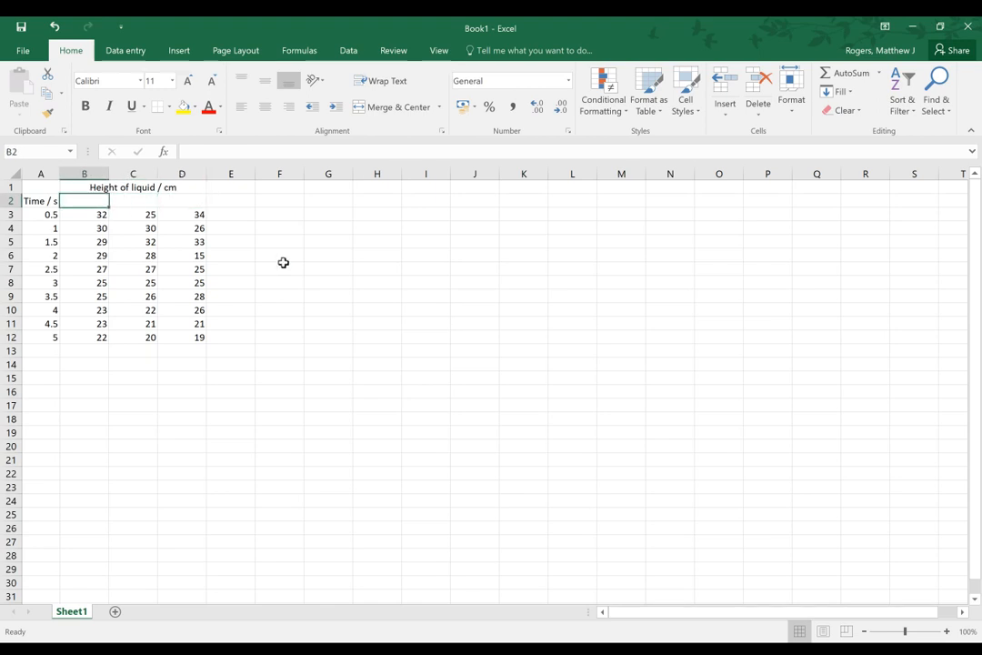
type("1")
key("Tab")
type("2")
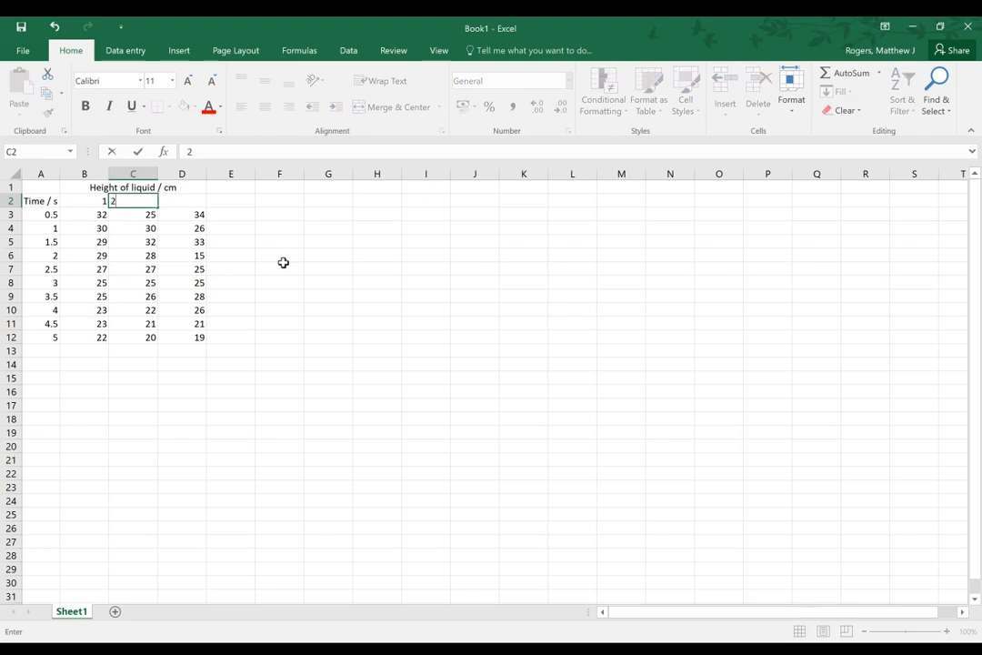
key("Tab")
type("3")
key("Left")
key("Left")
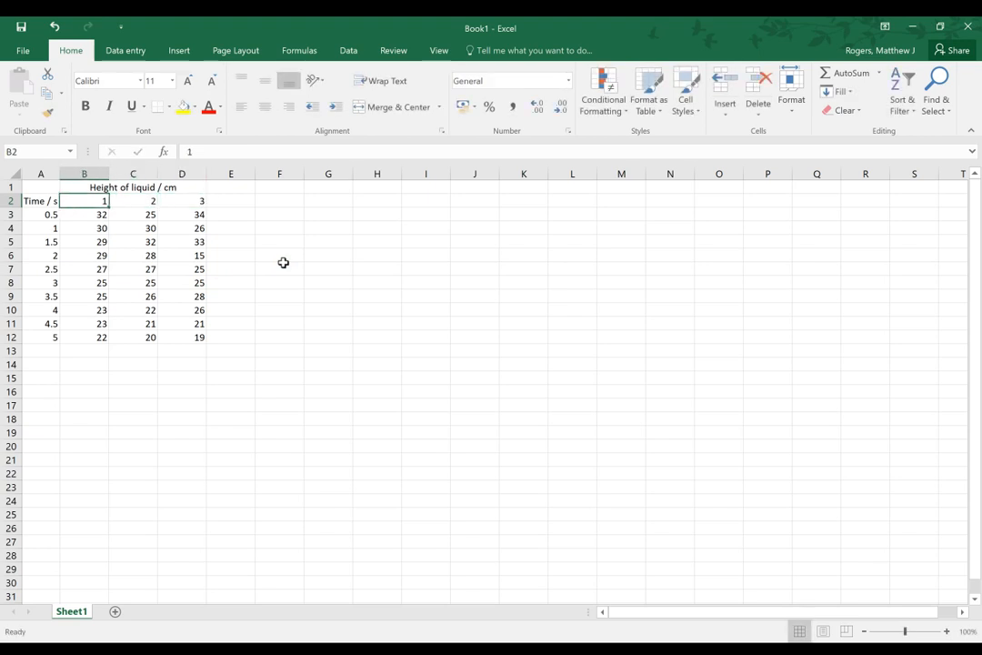
key("Right")
key("Right")
key("Left")
key("Left")
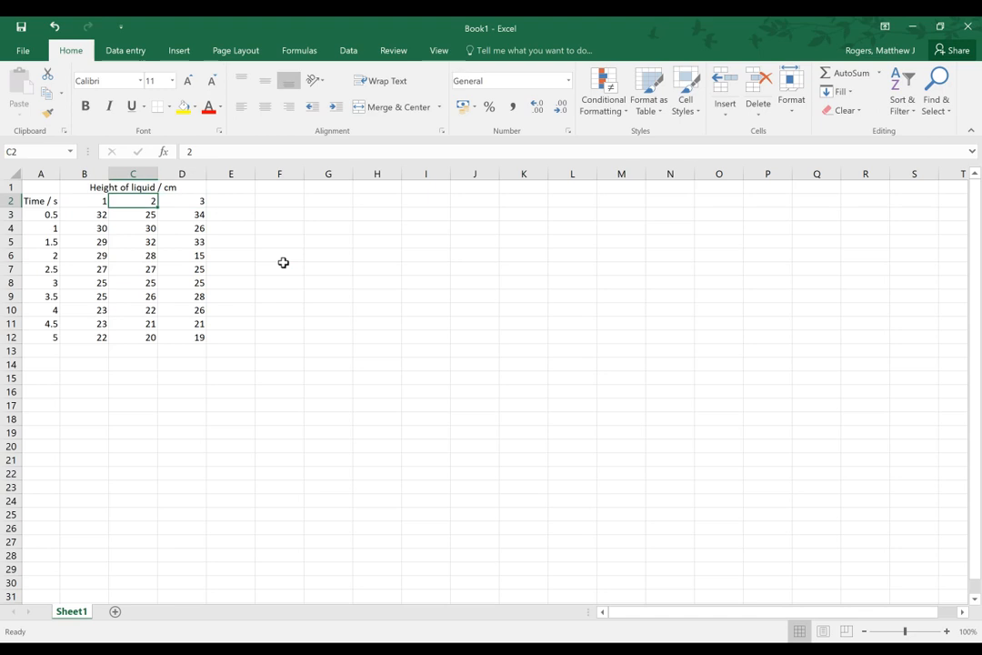
key("Right")
key("Right")
key("Left")
key("Left")
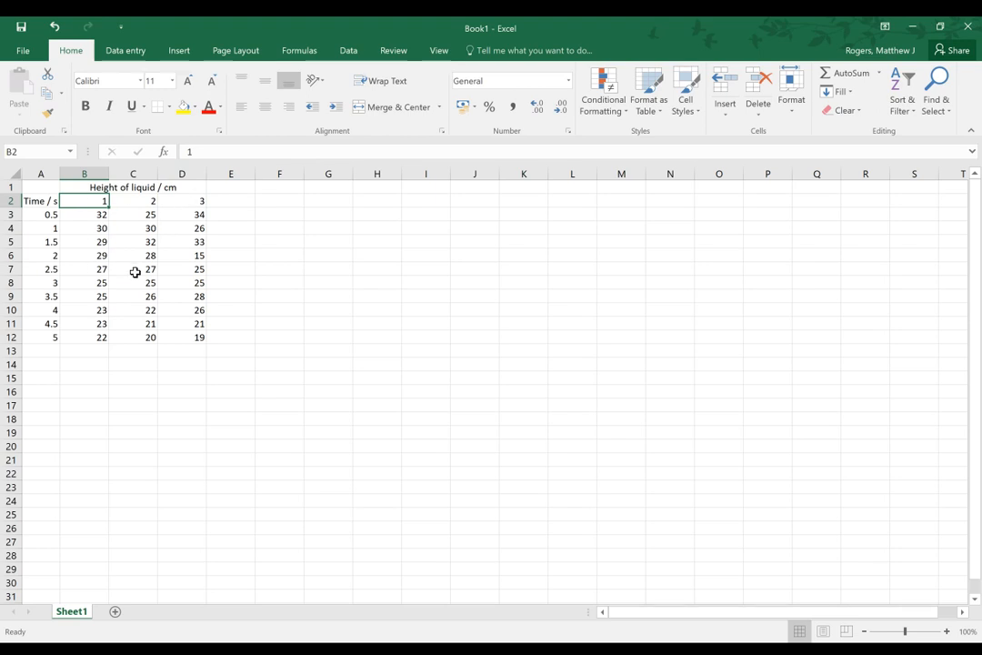
left_click(133, 242)
left_click(98, 198)
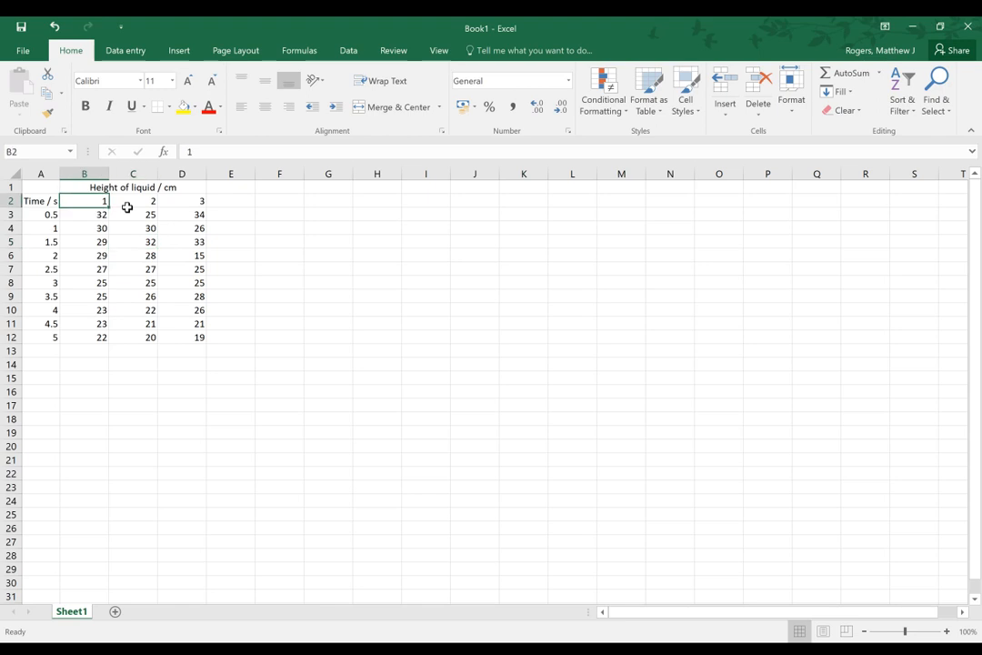
left_click(184, 202)
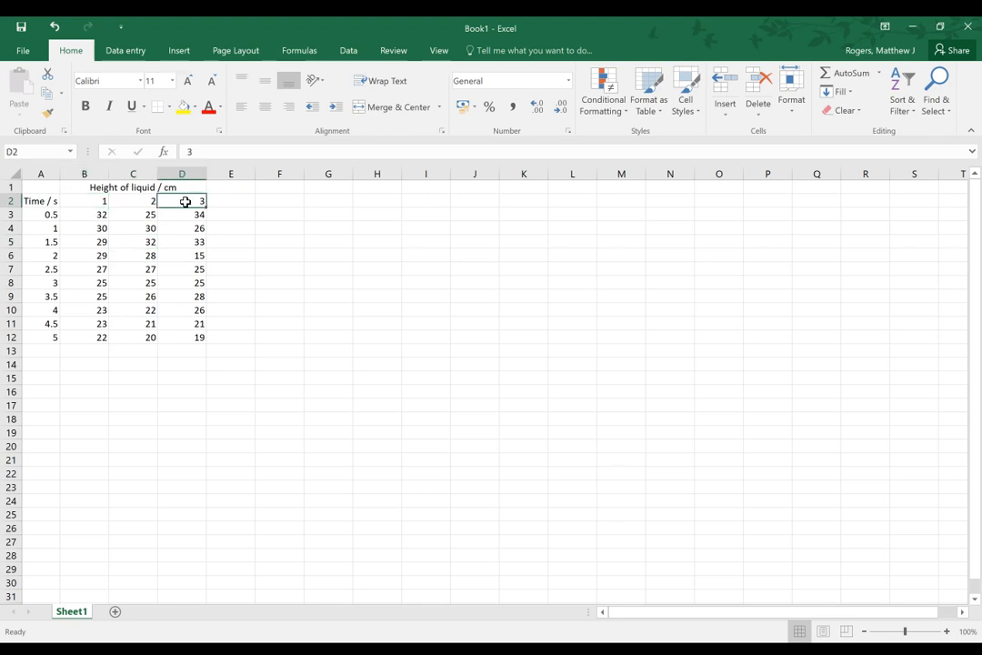
left_click(114, 189)
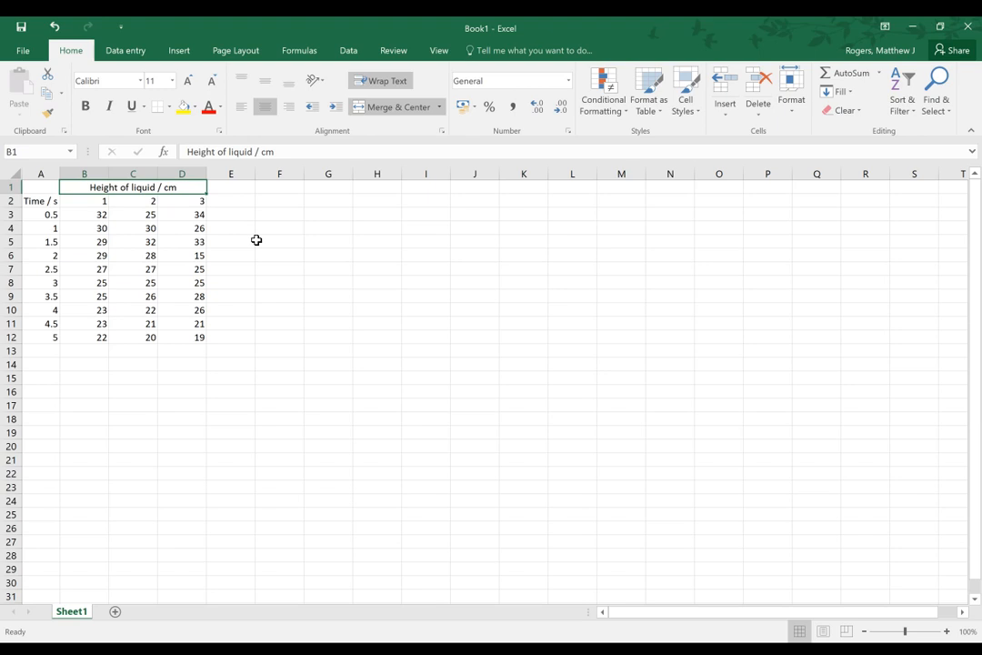
key("Down")
key("Down")
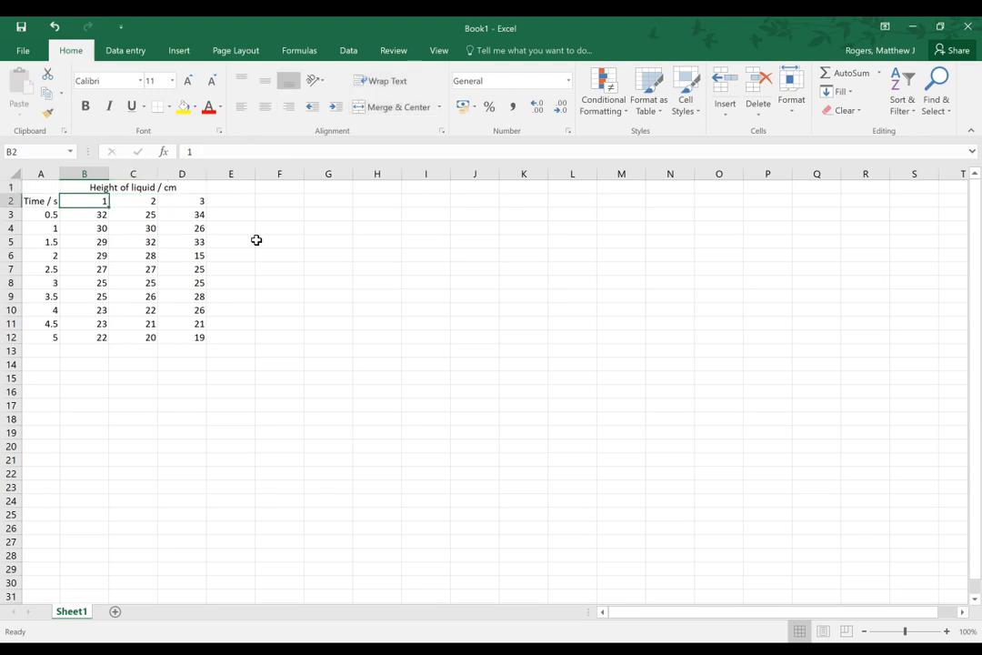
key("Right")
key("Right")
key("Right")
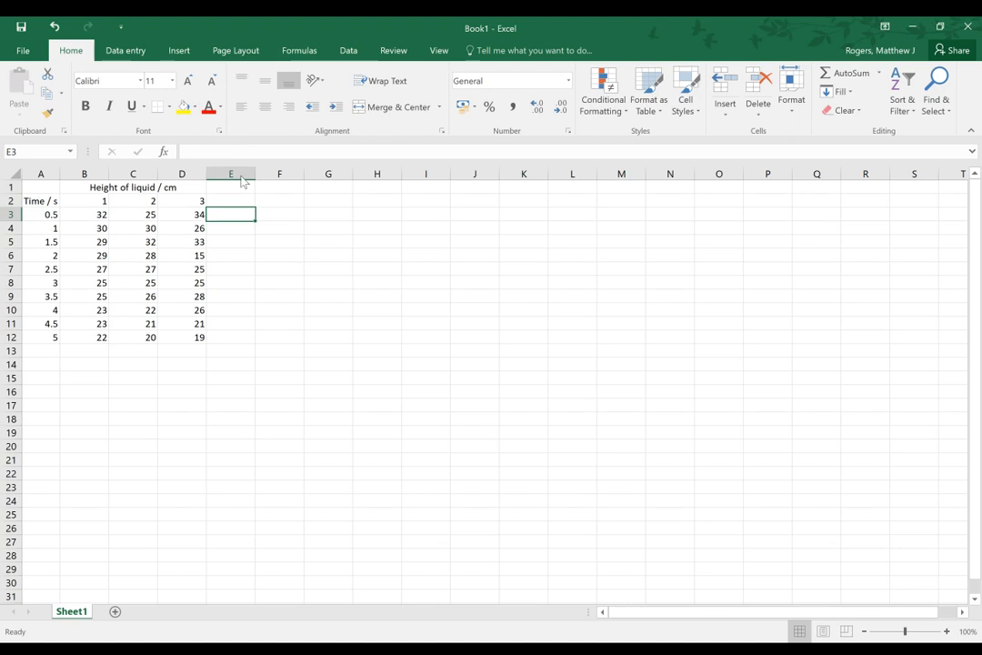
left_click(193, 214)
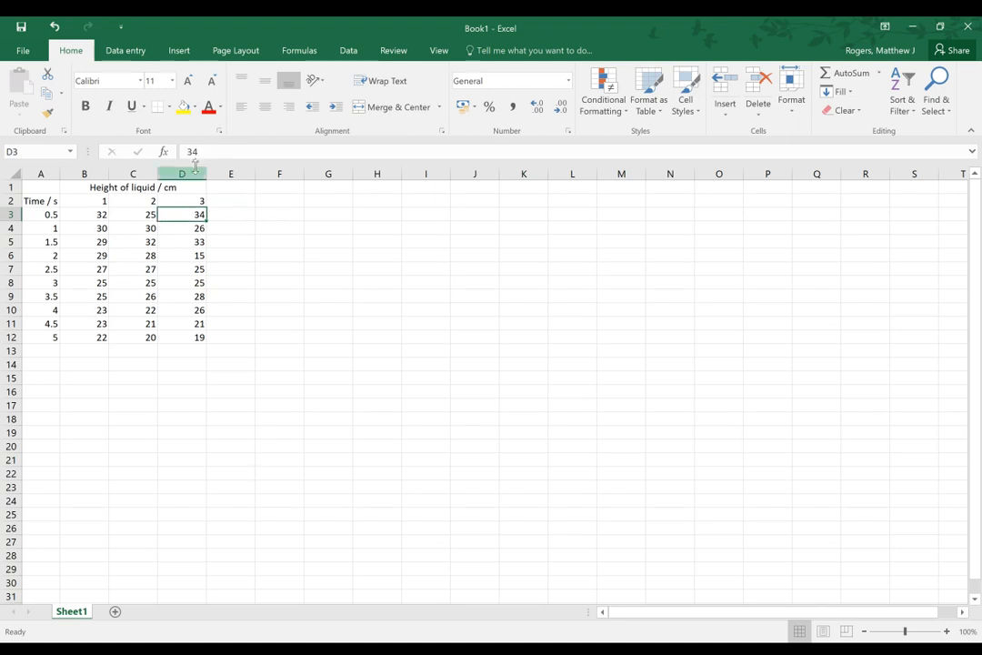
left_click(148, 214)
left_click(96, 214)
left_click(103, 187)
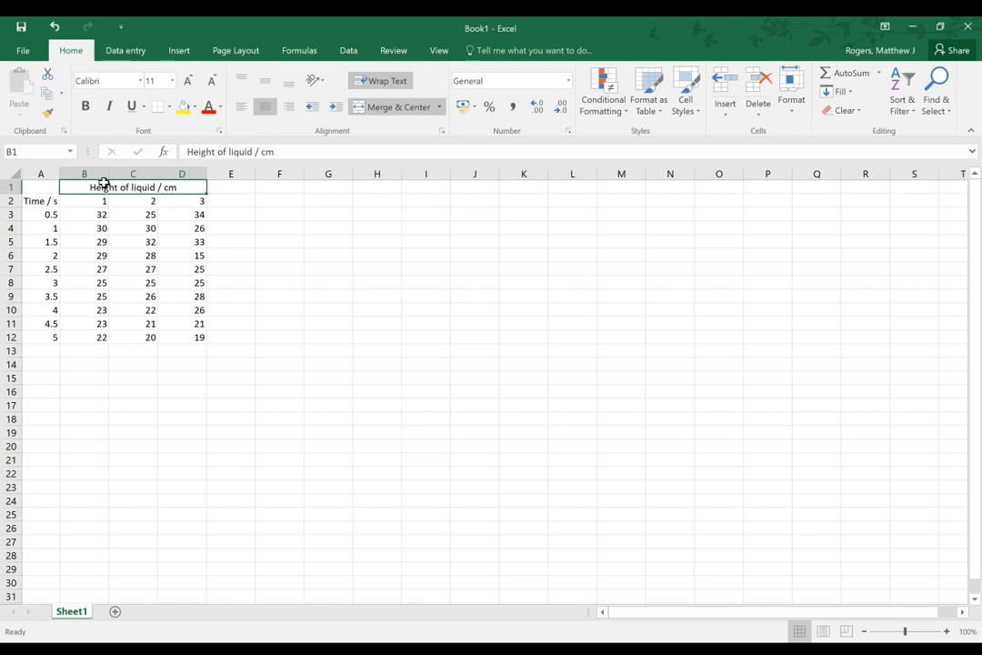
left_click(59, 203)
left_click(173, 298)
left_click(186, 269)
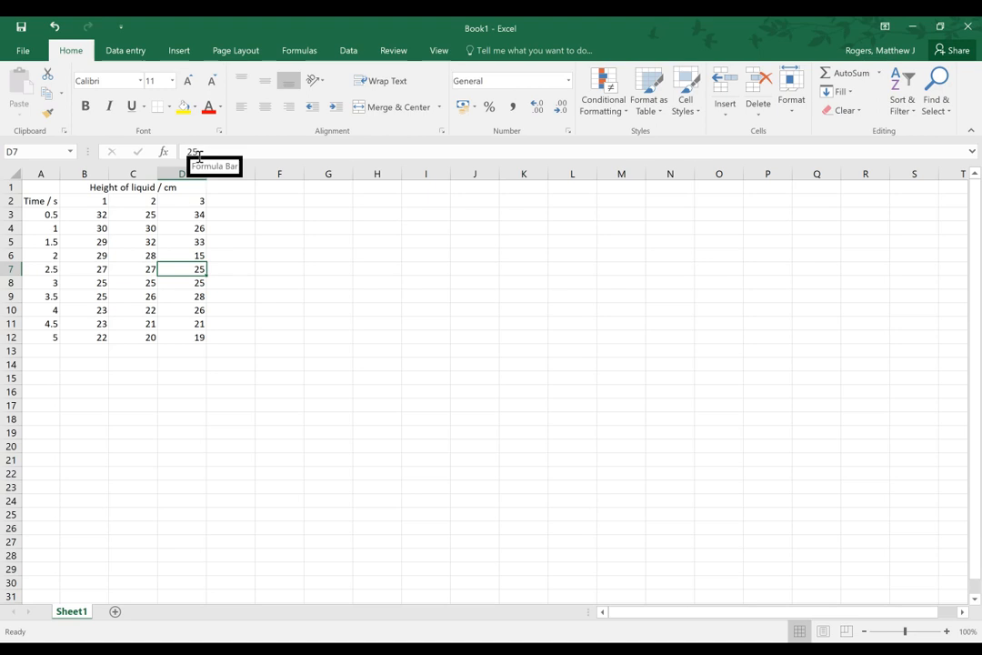
left_click(227, 213)
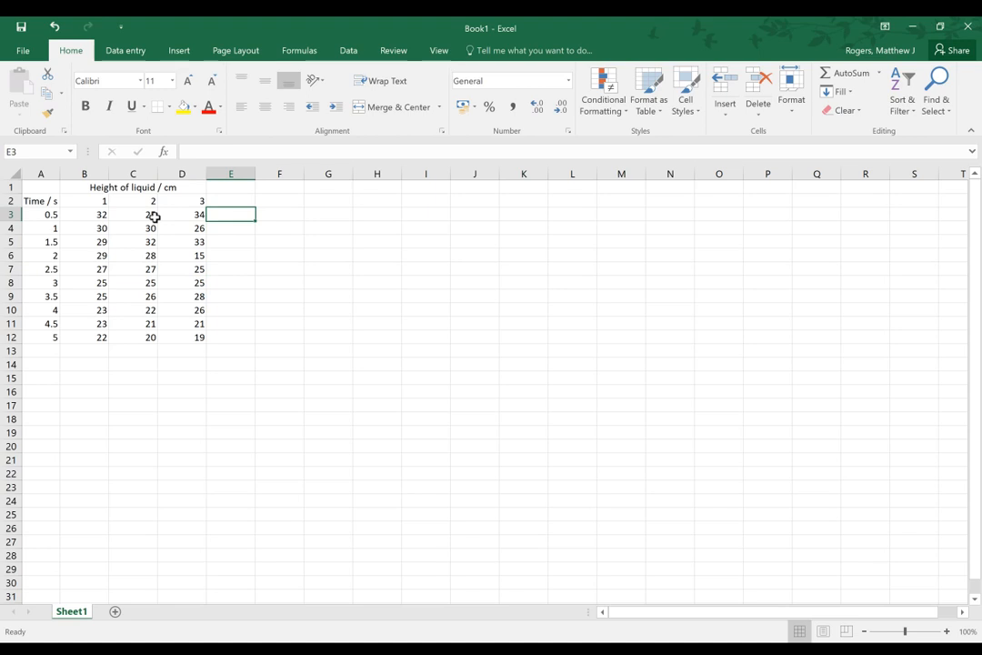
Enter the heading "Average Height" in cell E1 beside the three height columns
left_click(230, 189)
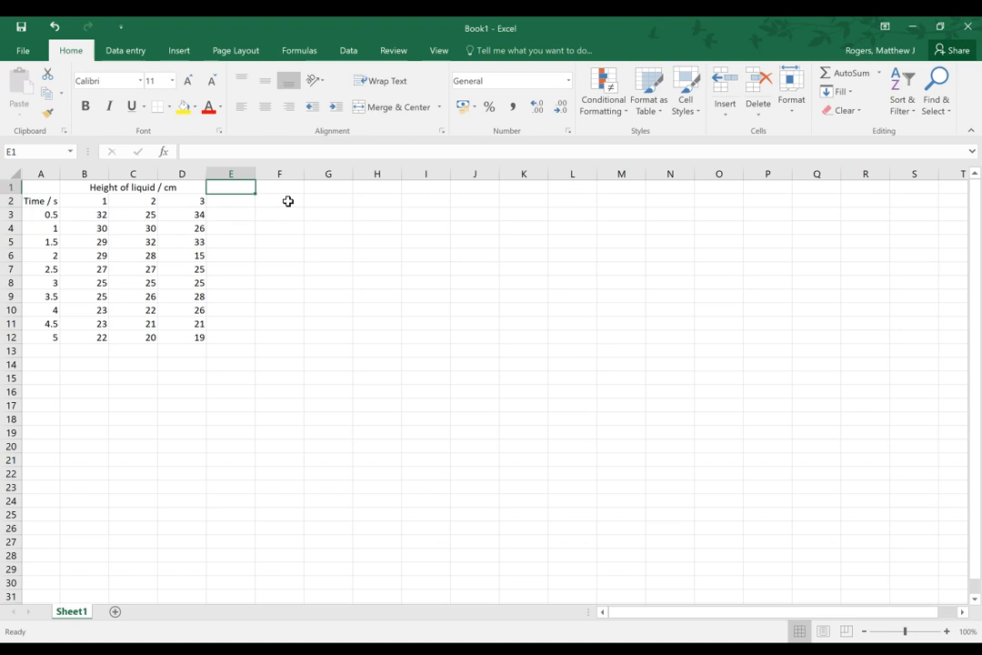
type("Average")
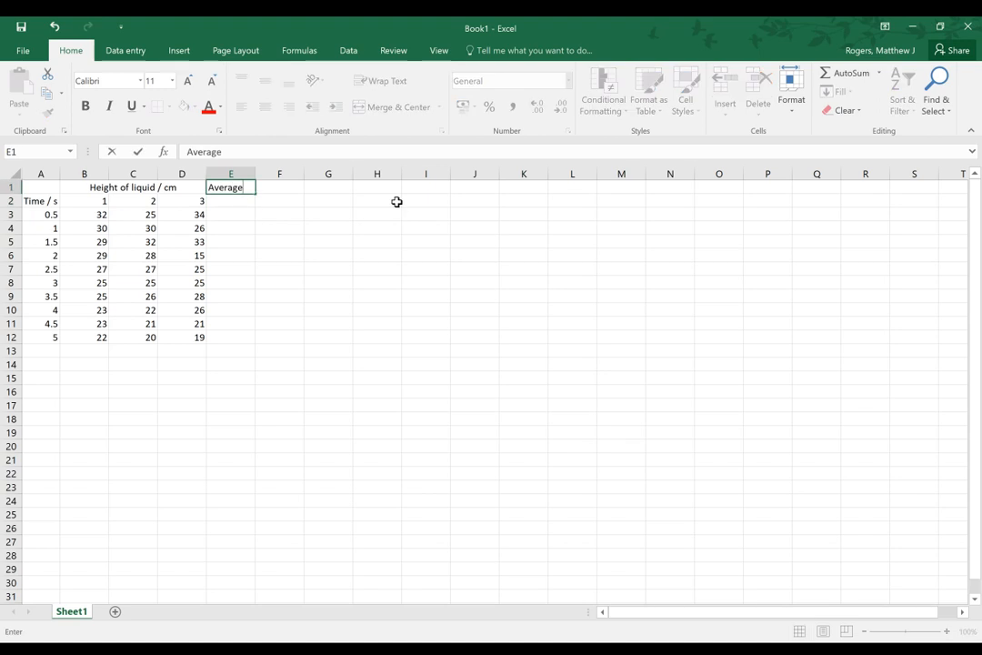
type(" Height")
key("ctrl+Return")
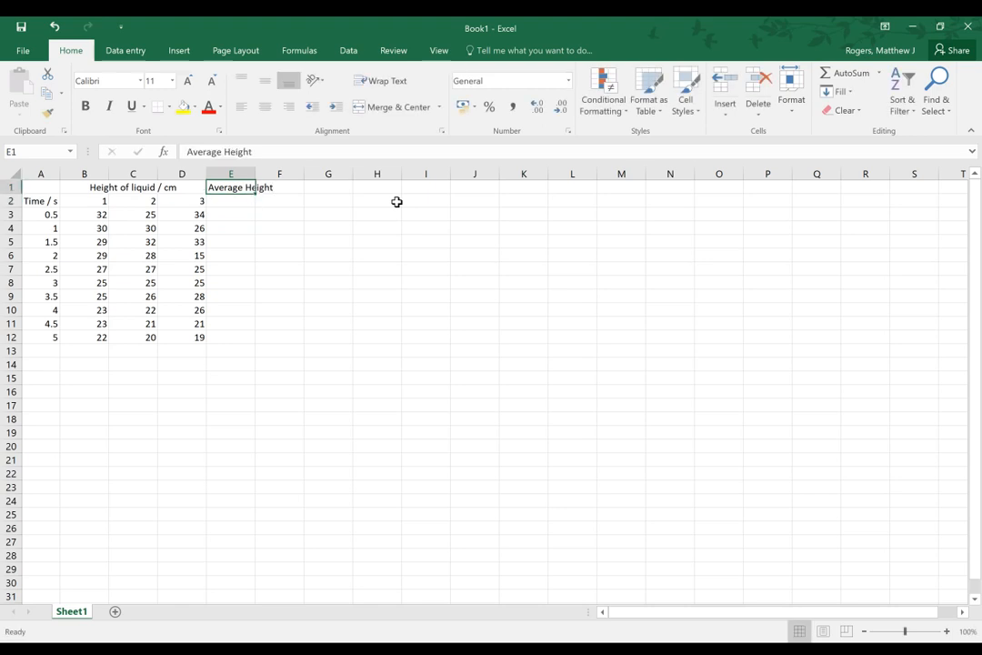
Add the unit to the heading in E1 so it reads "Average Height / cm"
left_click(273, 155)
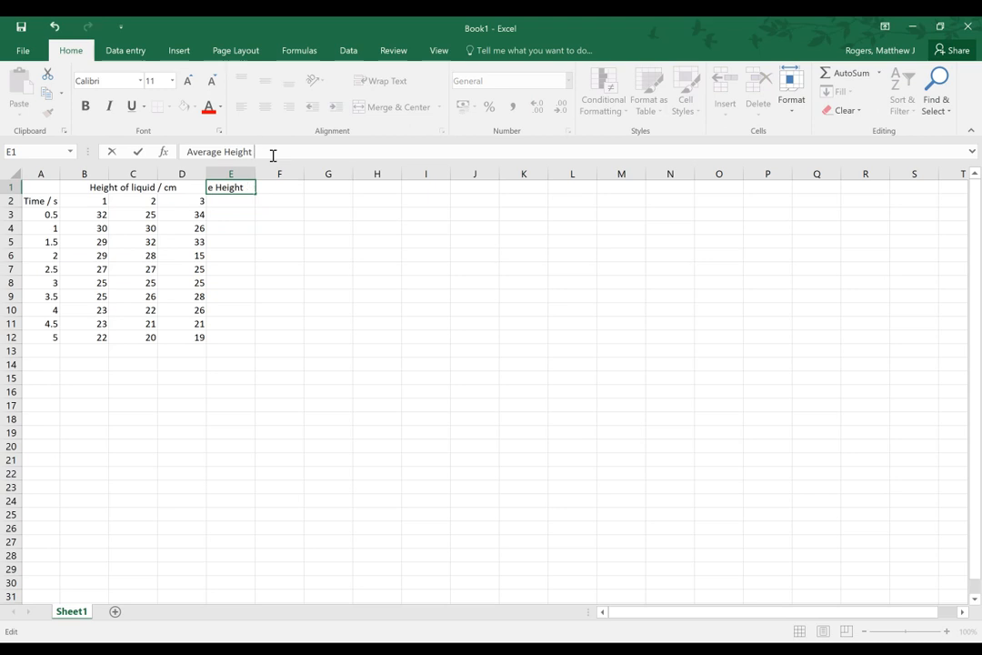
type("/ c")
key("Return")
key("Up")
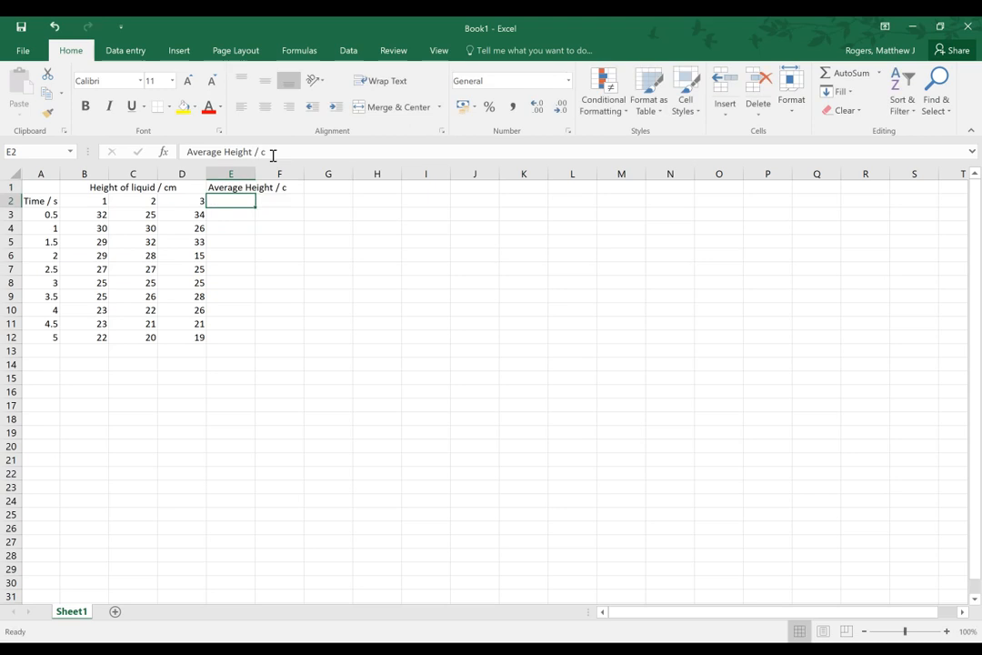
left_click(294, 154)
type("m")
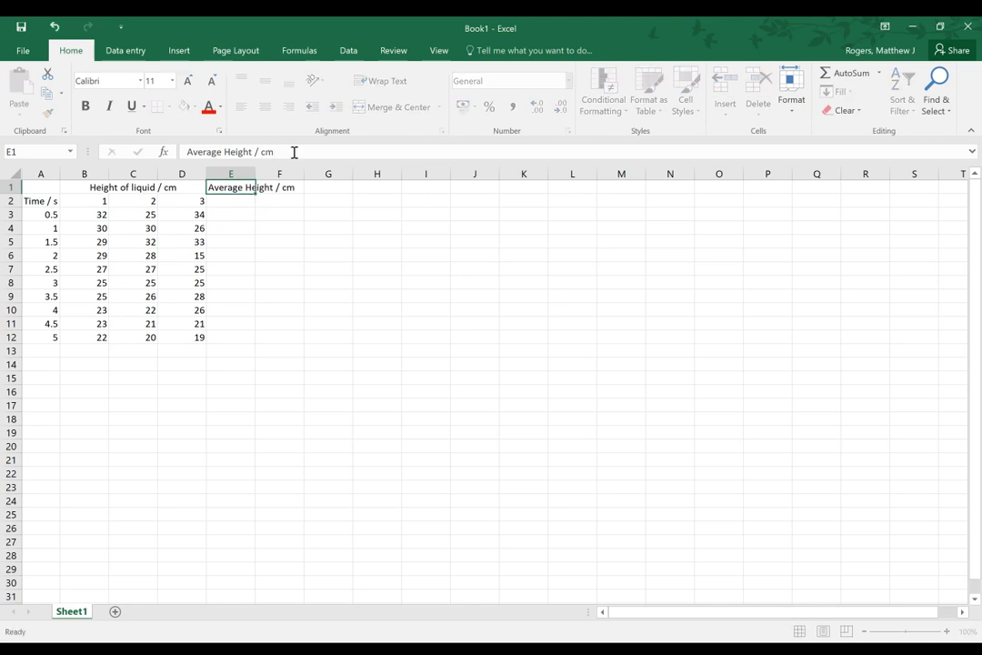
key("Return")
Merge and center the average height heading over cells E1:E2
left_click_drag(219, 191, 227, 196)
left_click(400, 107)
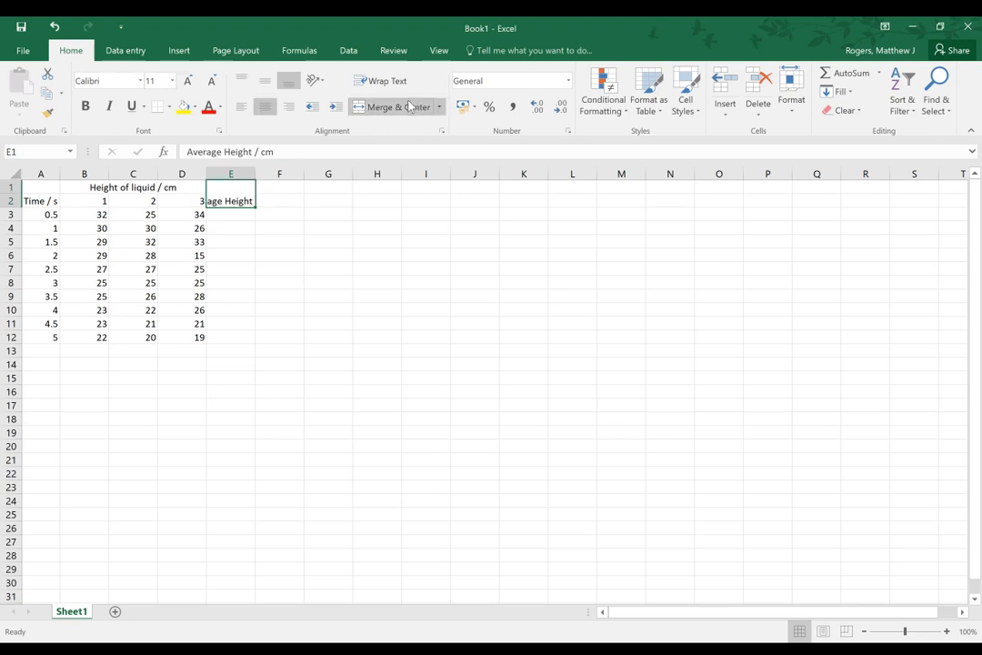
Set the merged average heading's vertical alignment to Distributed and widen column E slightly to fit the text
right_click(231, 193)
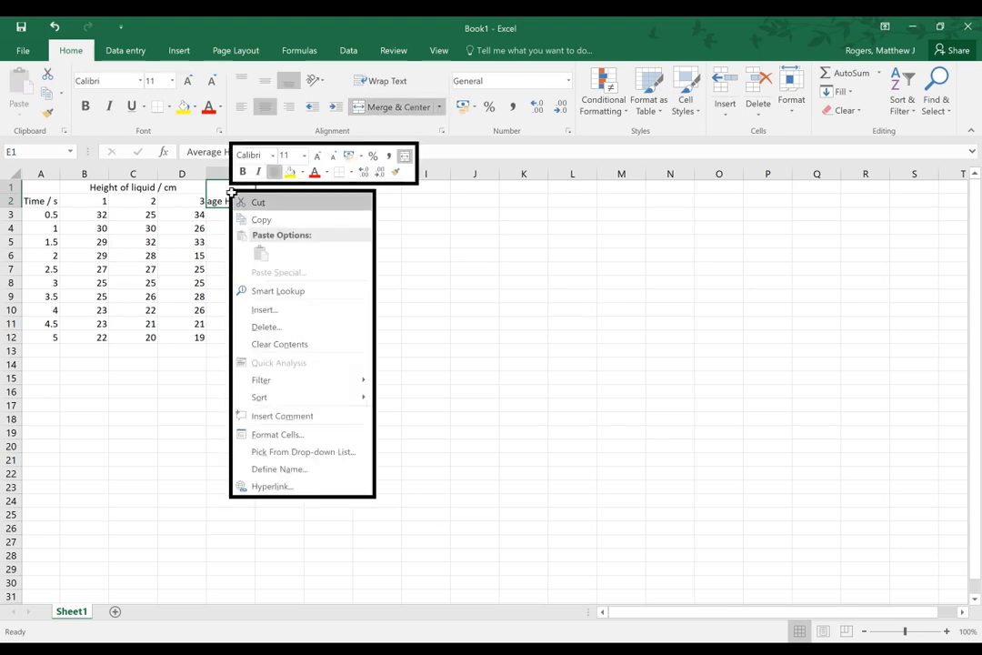
left_click(293, 434)
left_click(221, 323)
left_click(215, 322)
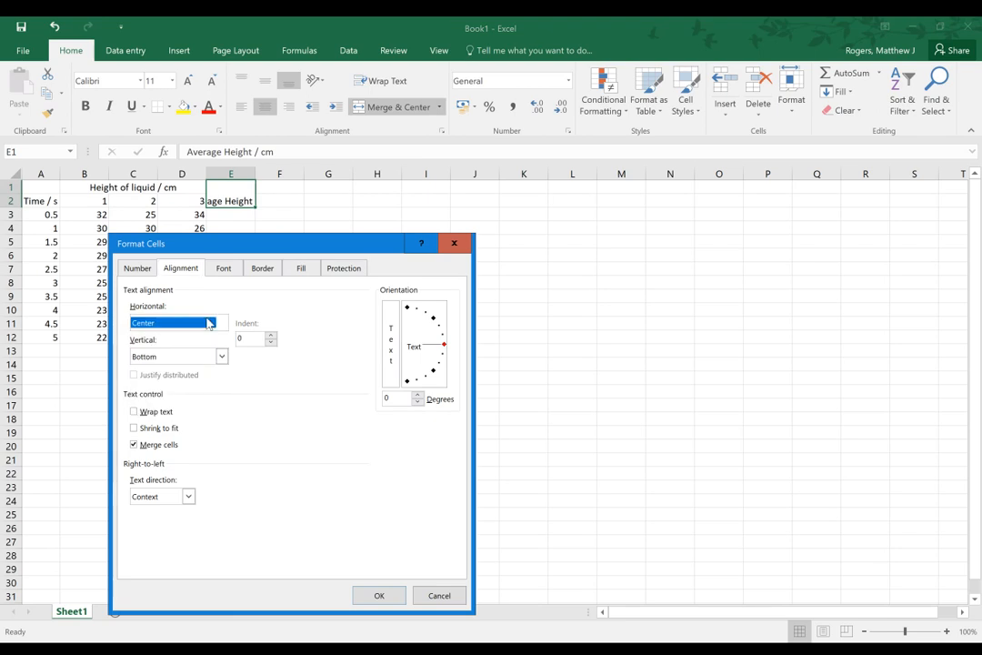
left_click(221, 357)
left_click(164, 411)
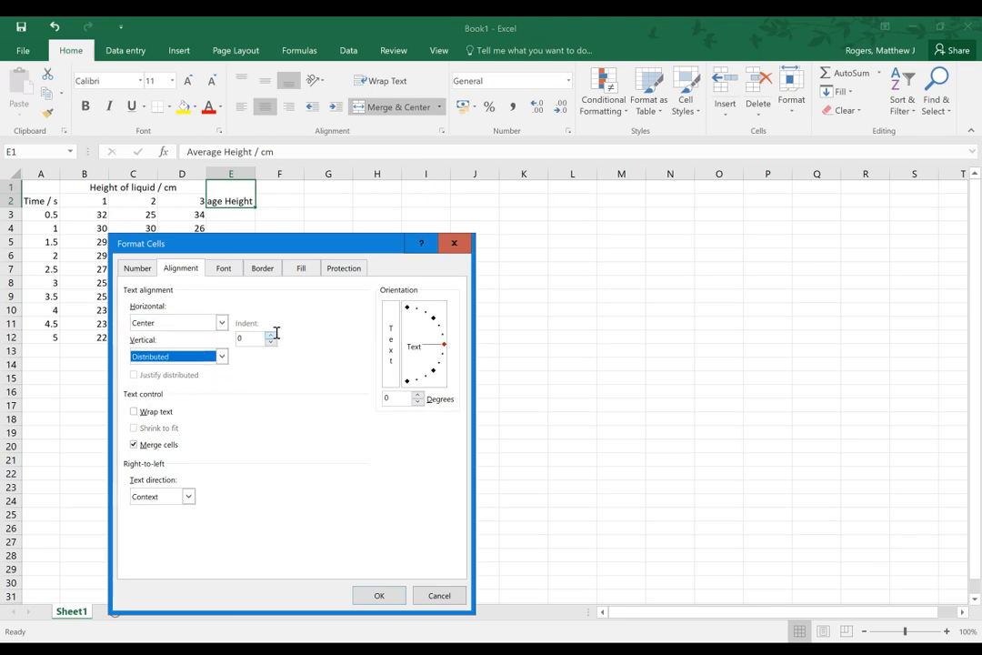
left_click(373, 592)
mouse_move(257, 173)
left_mouse_down()
mouse_move(297, 173)
mouse_move(263, 176)
left_mouse_up()
Calculate the first average in cell E3 with the formula =(32+25+34)/3
left_click(244, 216)
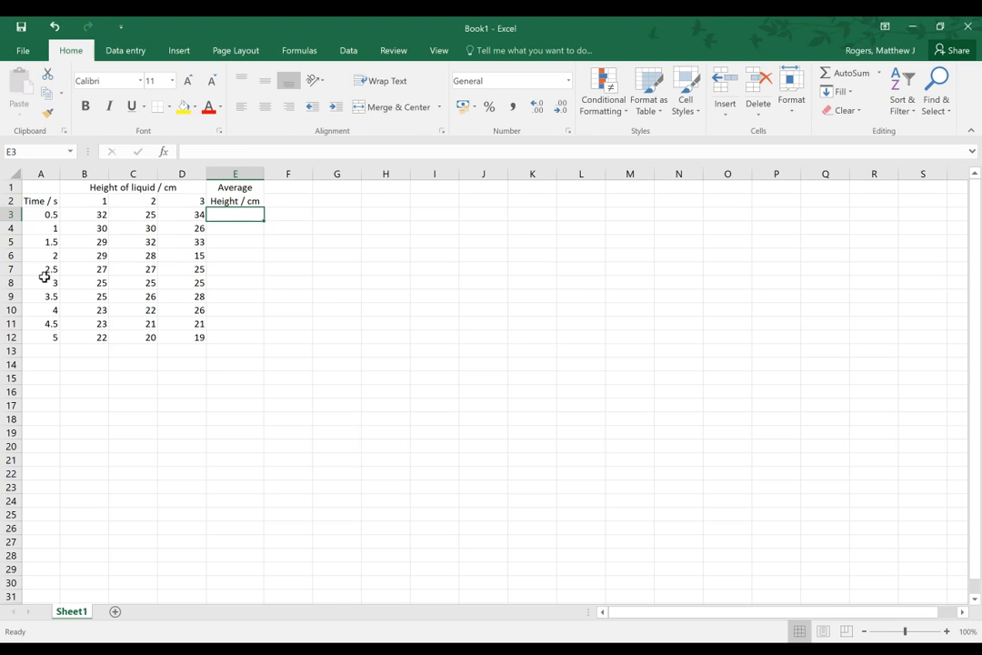
type("=")
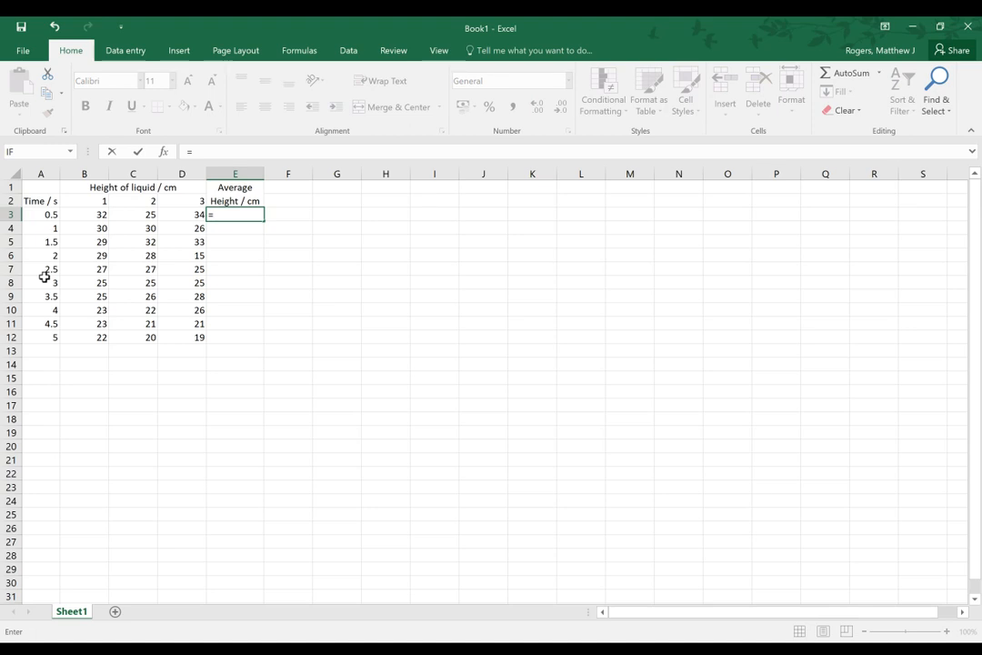
type("32+")
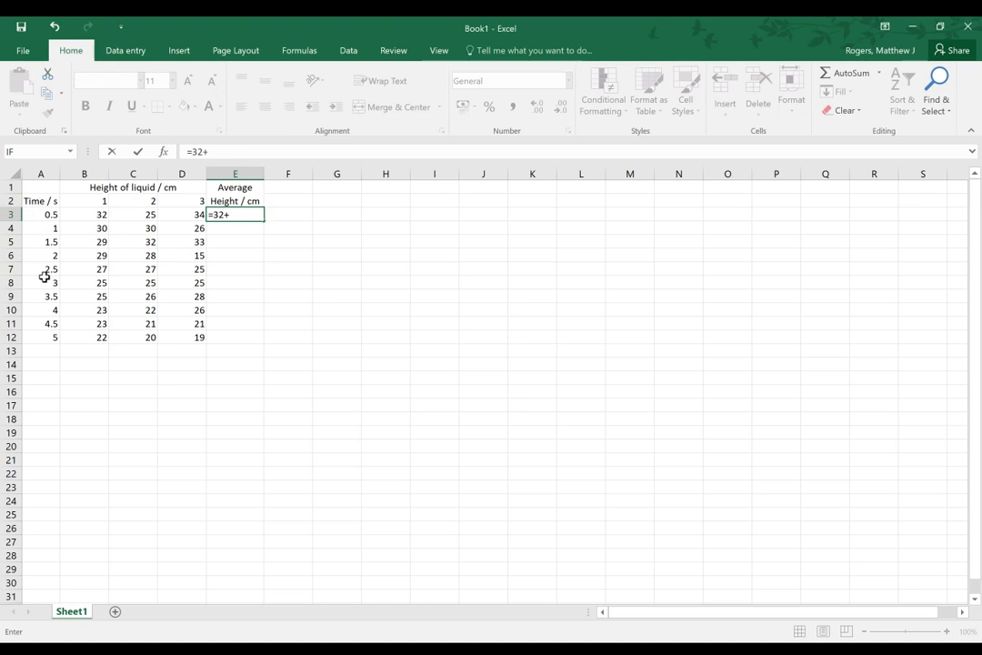
type("25+34)")
key("Return")
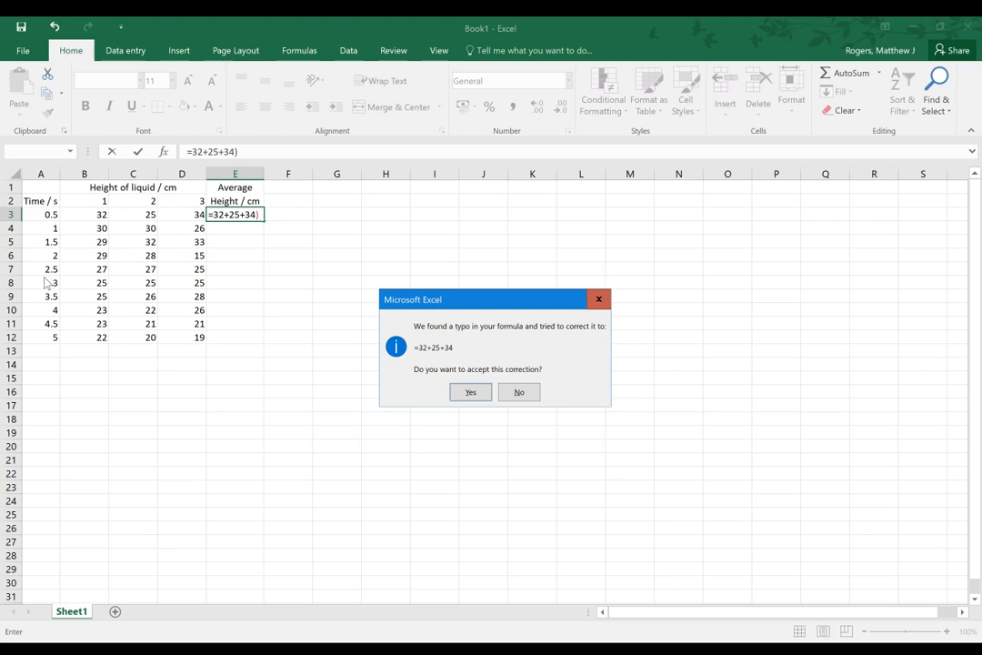
left_click(523, 396)
left_click(482, 425)
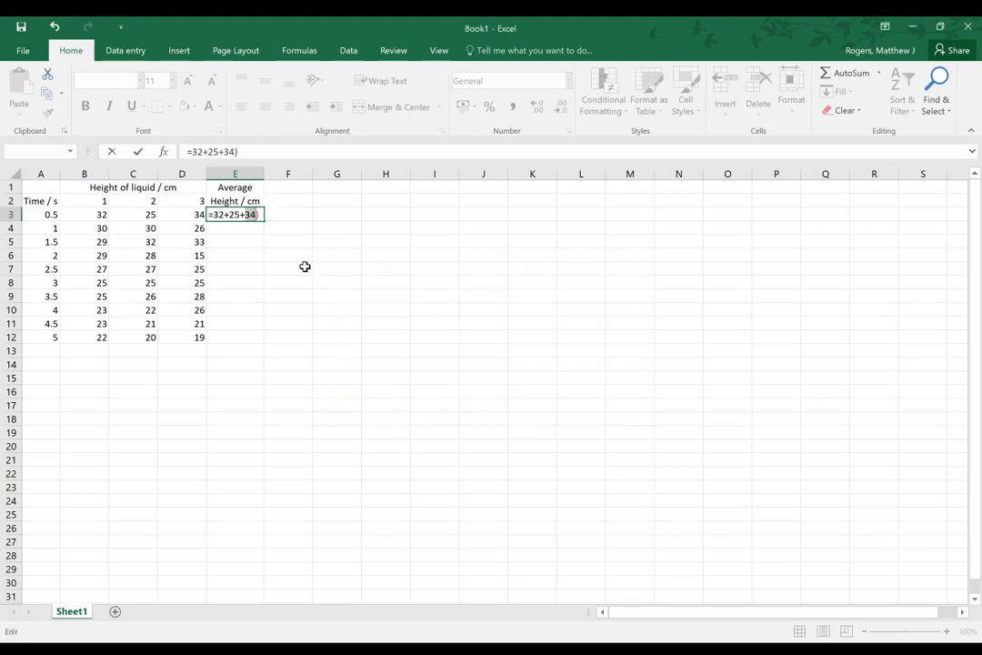
left_click(201, 152)
type("(")
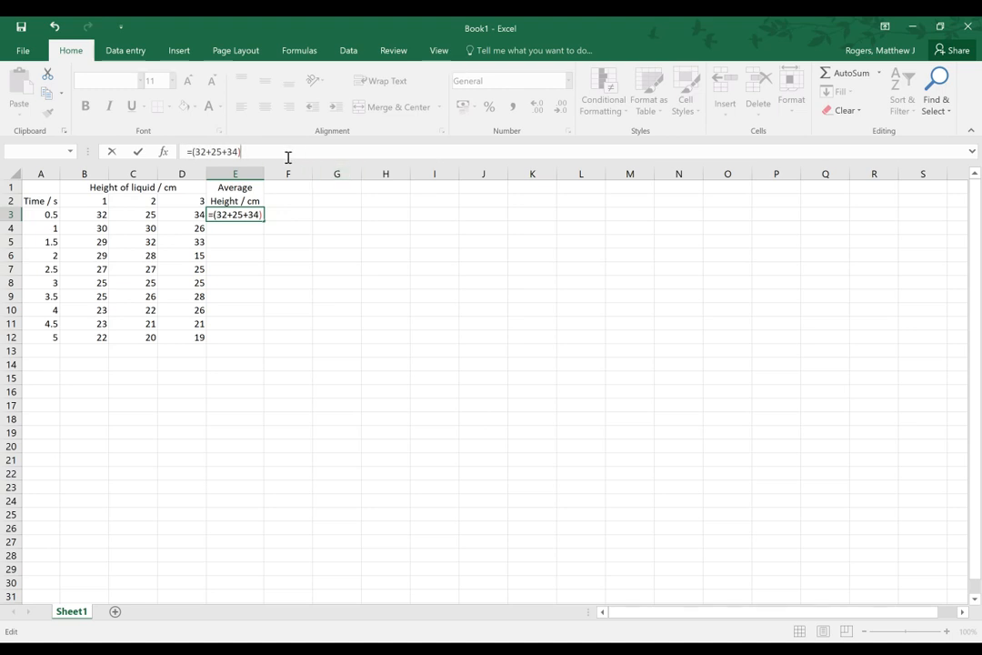
key("Return")
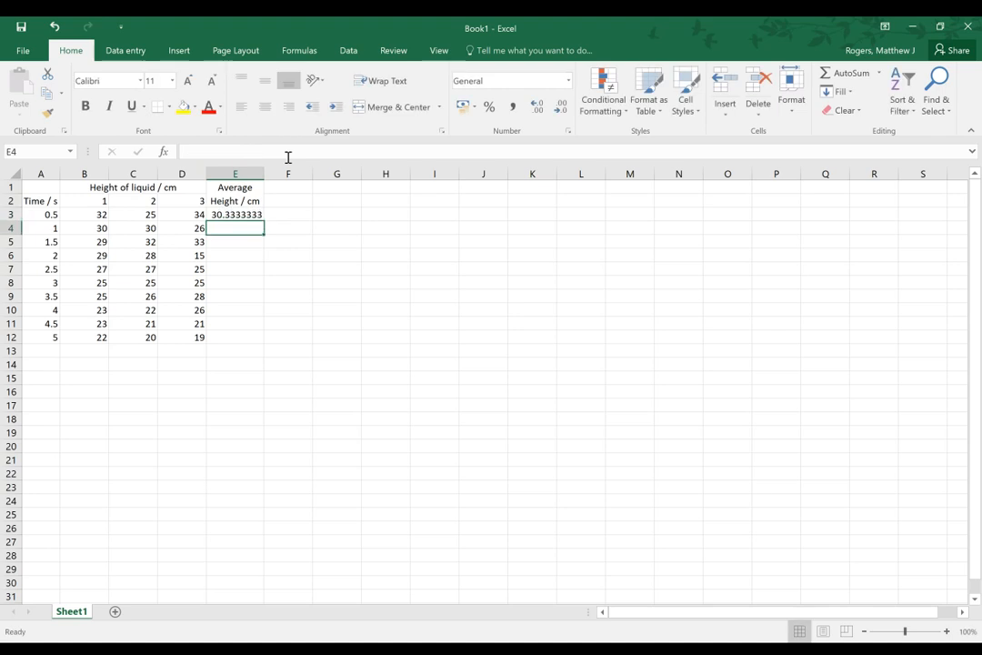
Examine the formula in E3 and the empty average cells beneath it
key("Up")
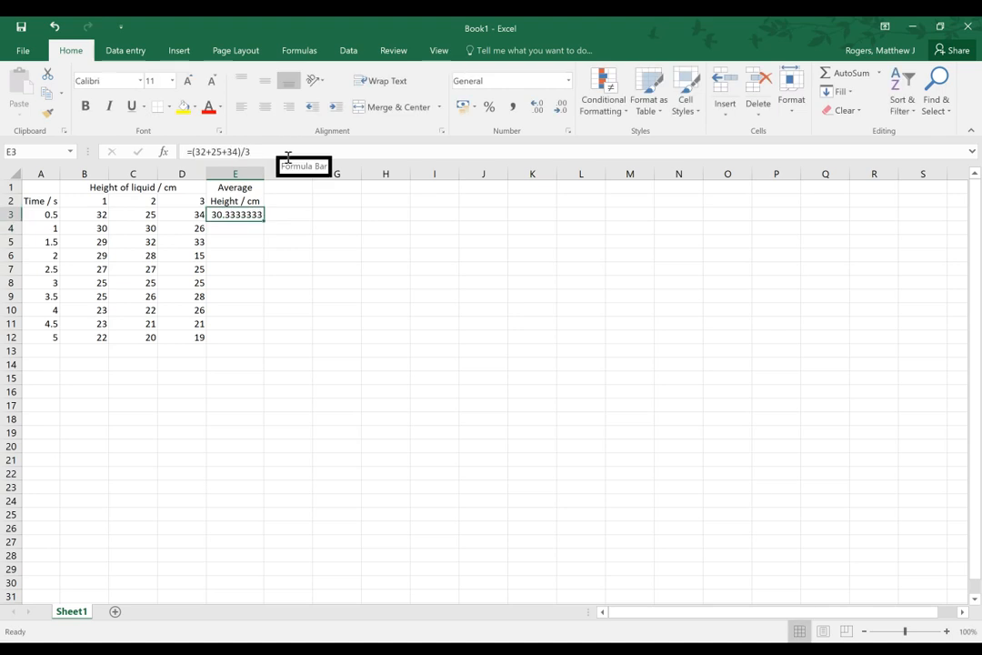
key("Down")
key("Down")
key("Down")
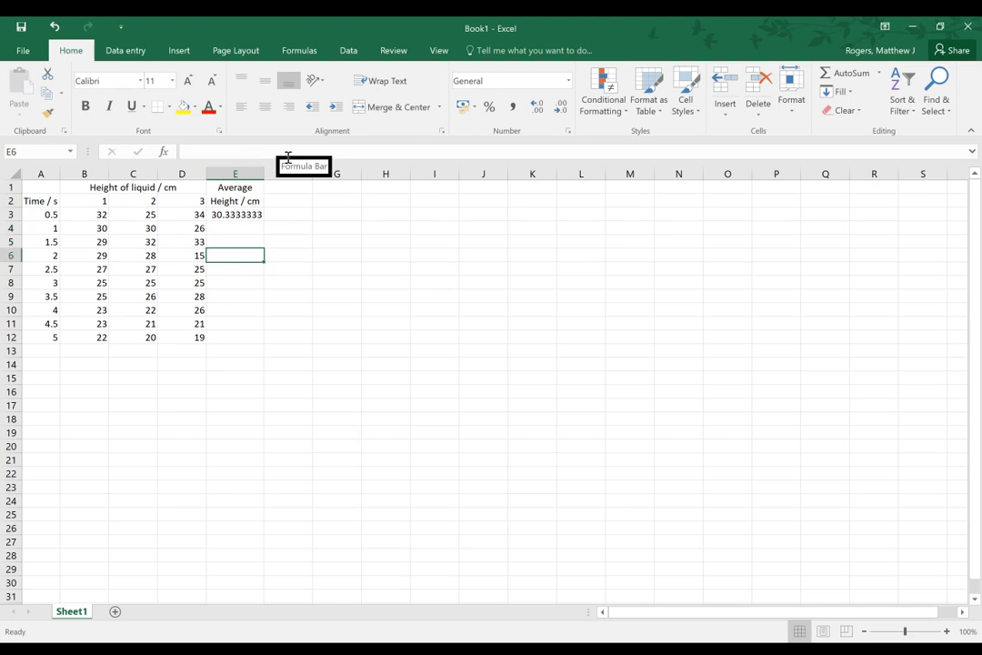
key("Down")
key("Down")
key("Down")
key("Down")
key("Down")
key("Down")
key("Up")
key("Up")
key("Up")
key("Up")
key("Up")
key("Up")
key("Up")
key("Up")
key("Up")
key("Up")
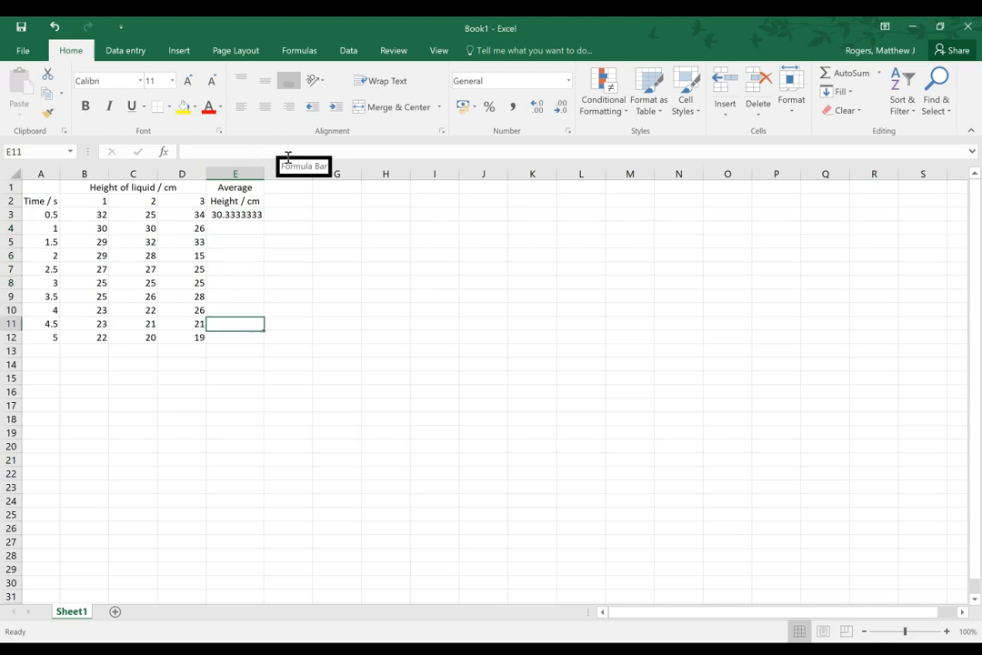
key("Down")
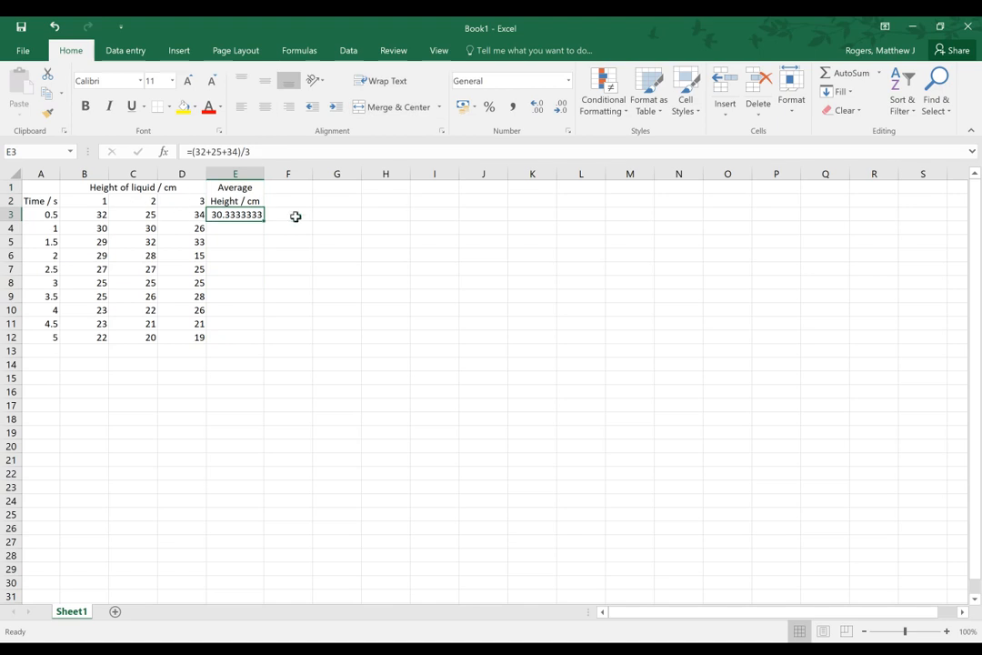
Replace the typed numbers in E3's formula with cell references so it reads =(B3+C3+D3)/3
left_click(202, 152)
double_click(202, 152)
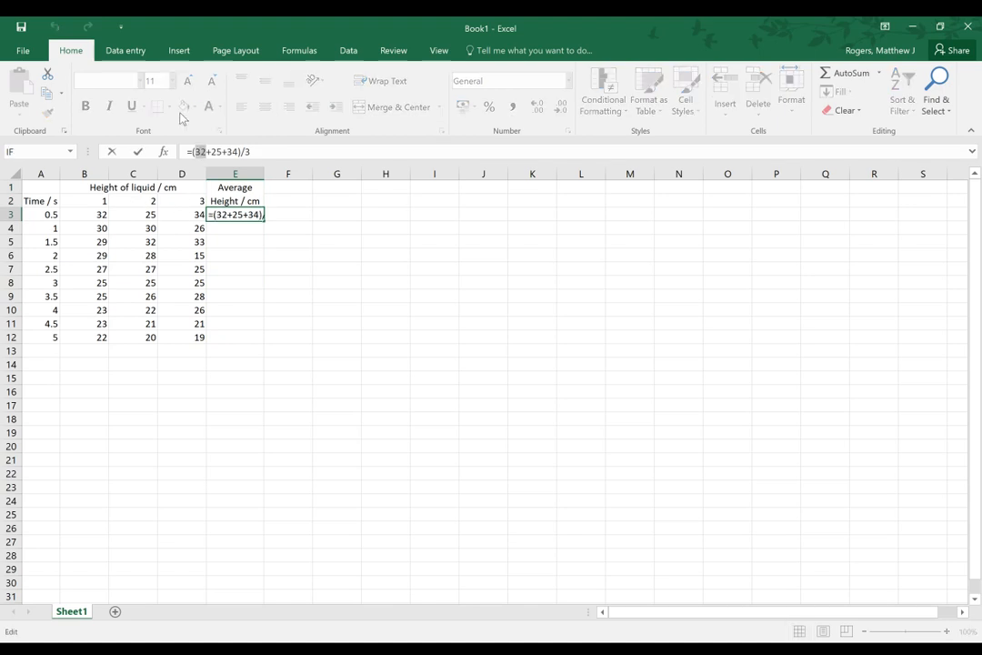
key("BackSpace")
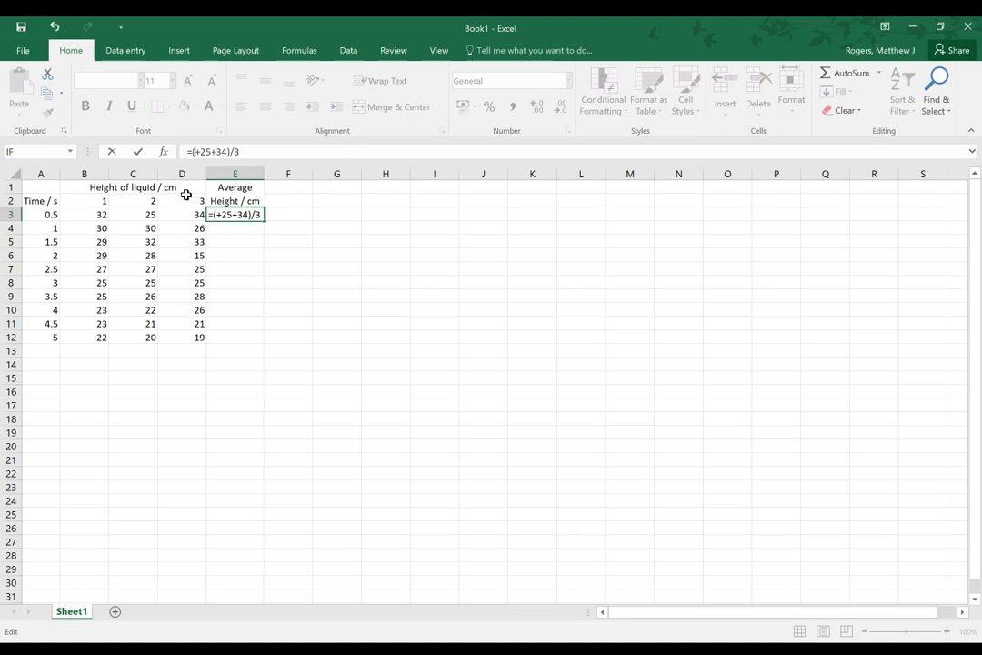
left_click(92, 214)
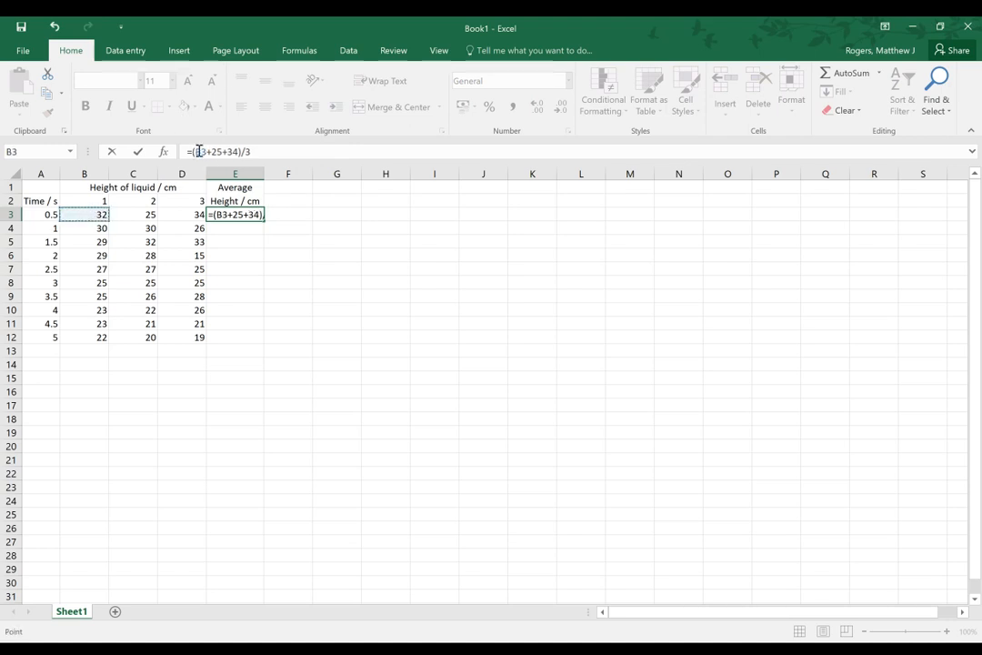
left_click(217, 153)
double_click(217, 153)
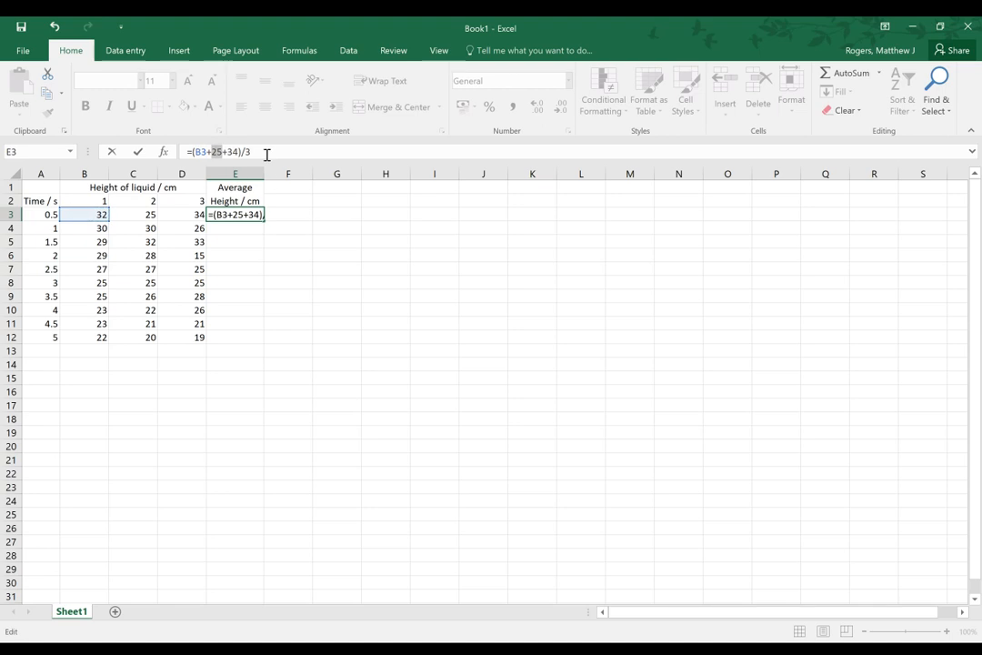
type("C3")
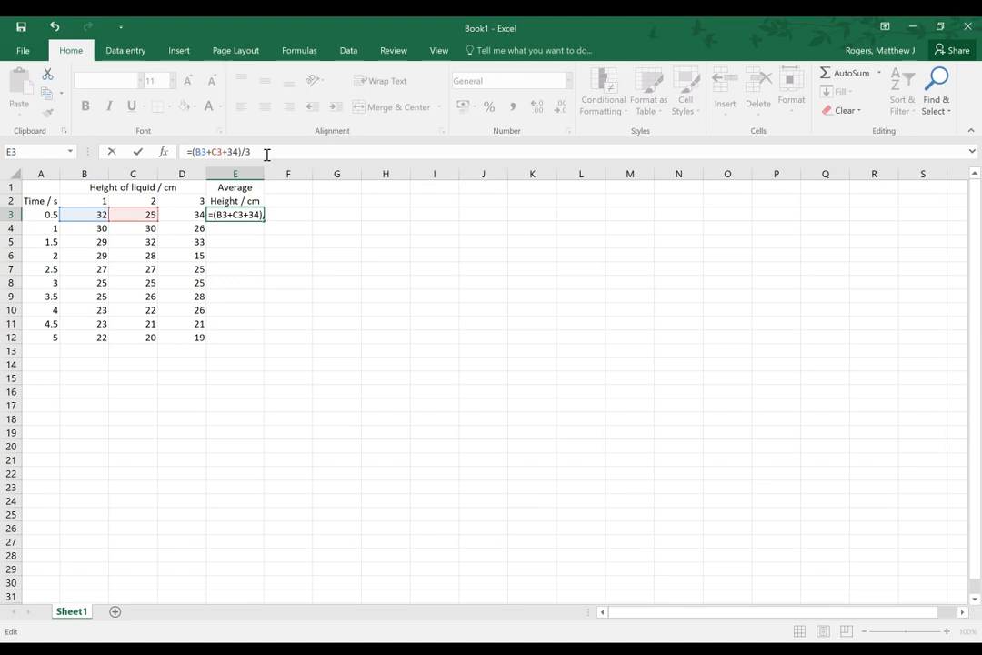
key("BackSpace")
key("BackSpace")
type("D3")
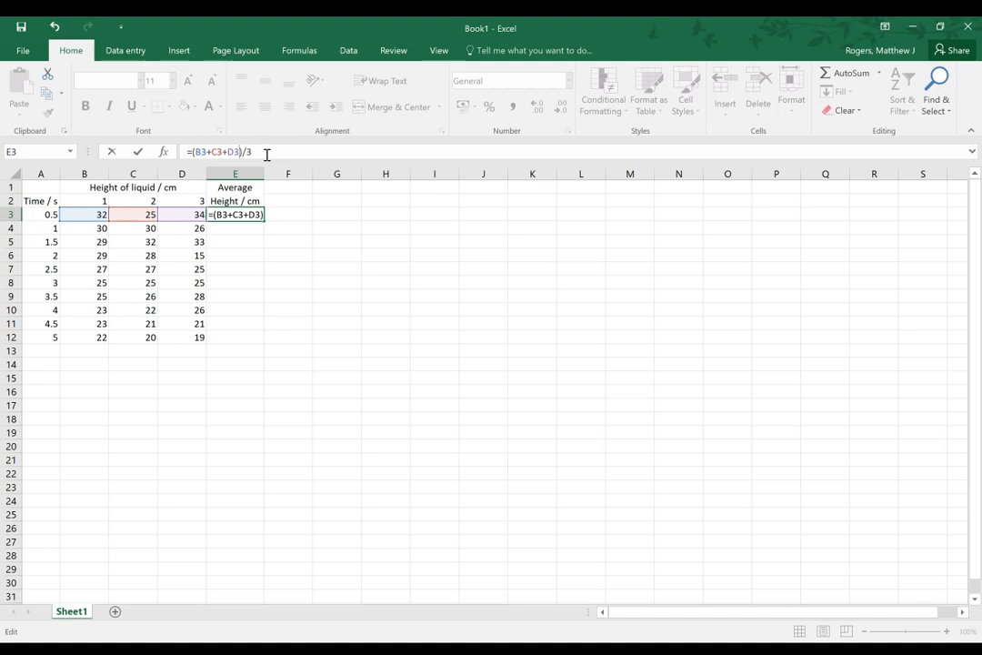
key("Return")
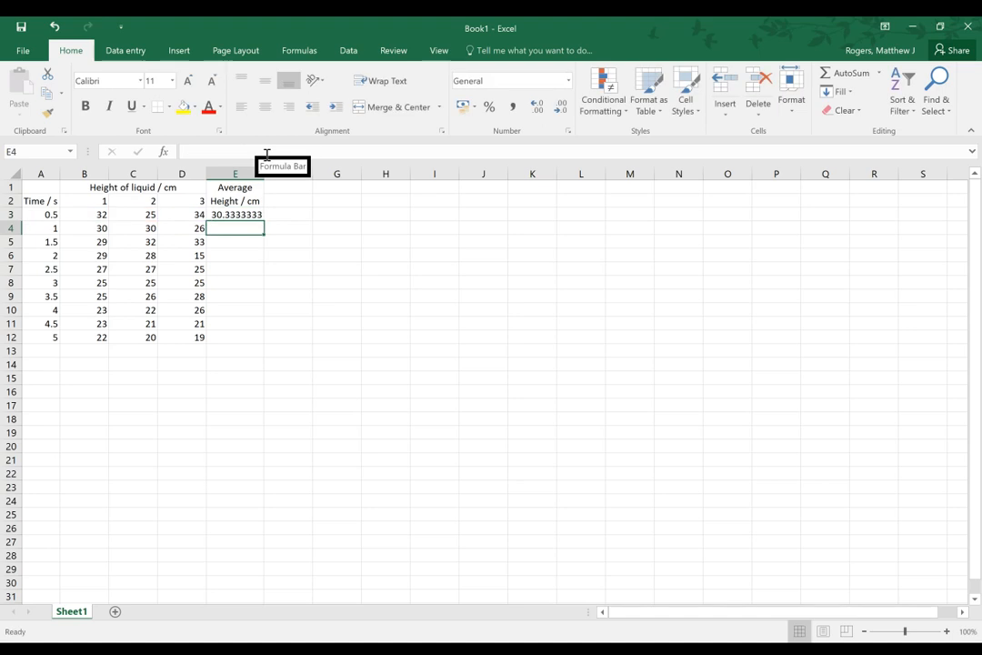
Test the average formula in E3 by changing the third height reading in D3 to 33
key("Up")
key("Left")
key("Right")
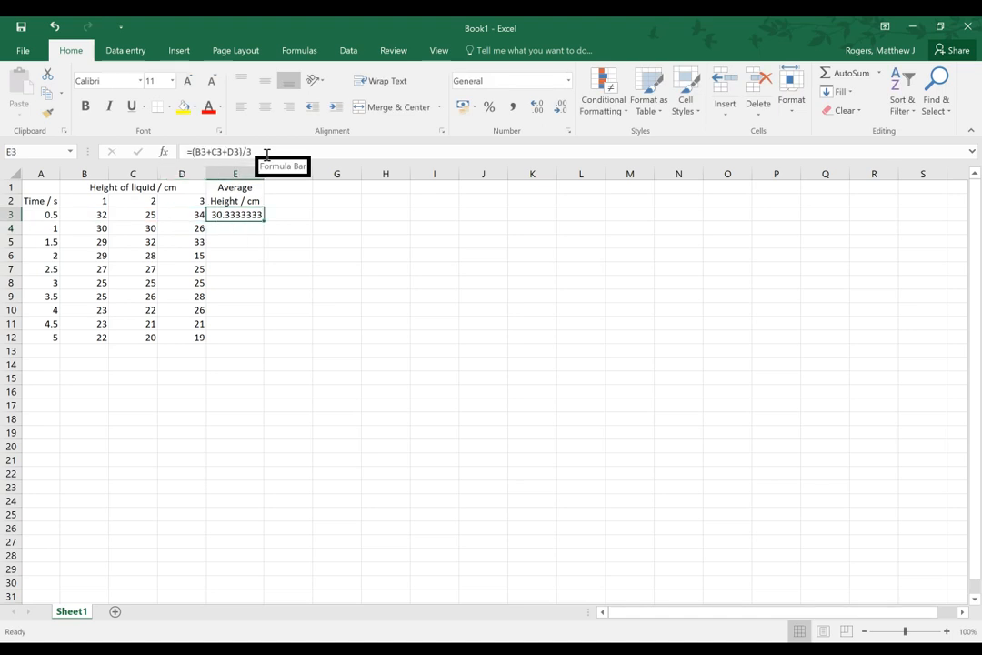
key("Left")
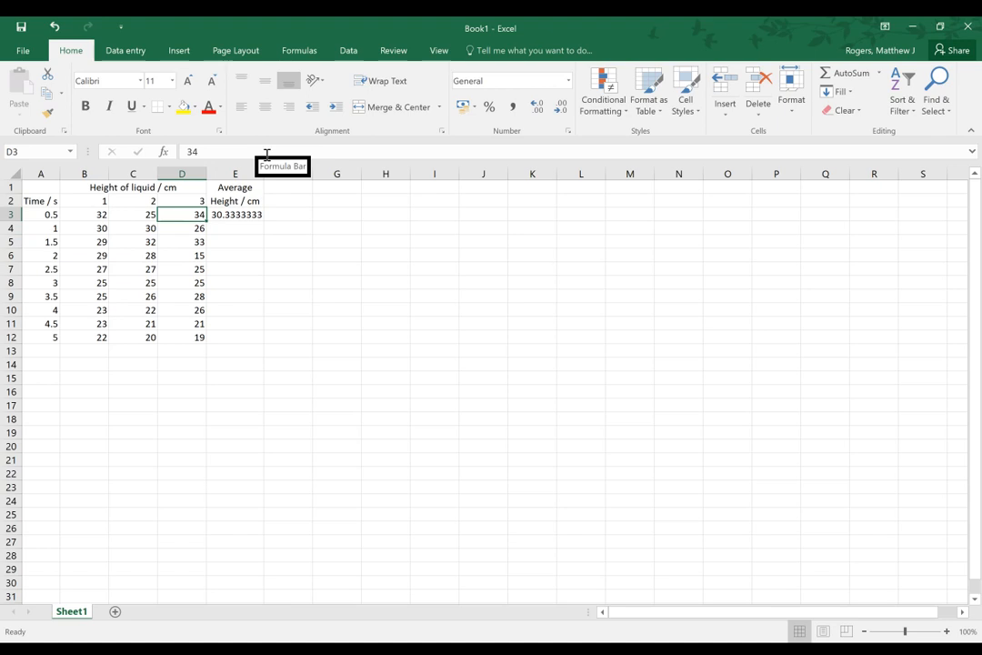
type("33")
key("Right")
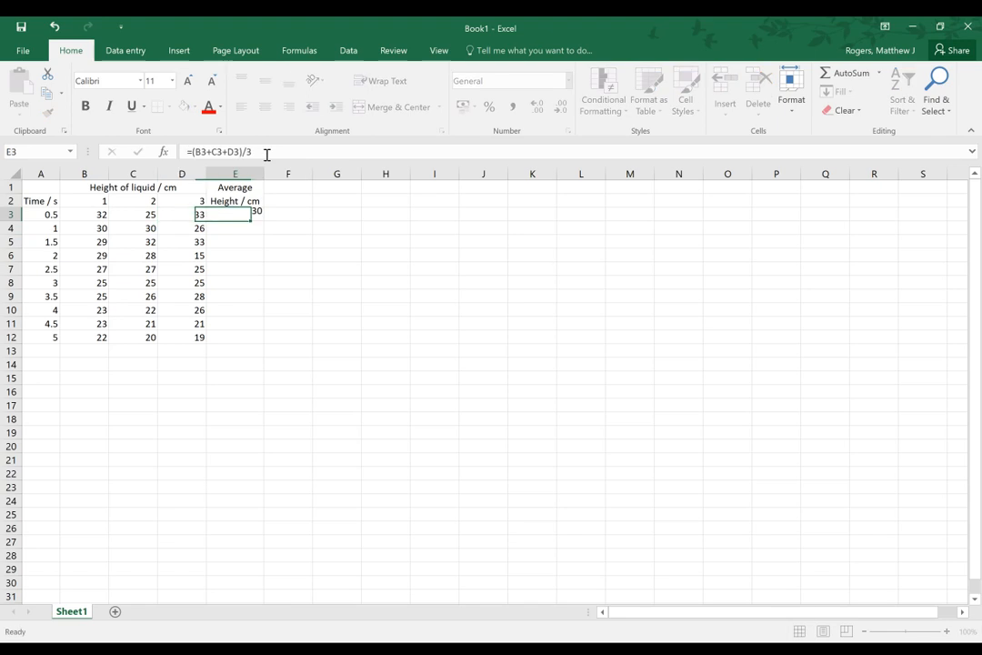
Restore the third height reading in D3 to 34
key("Left")
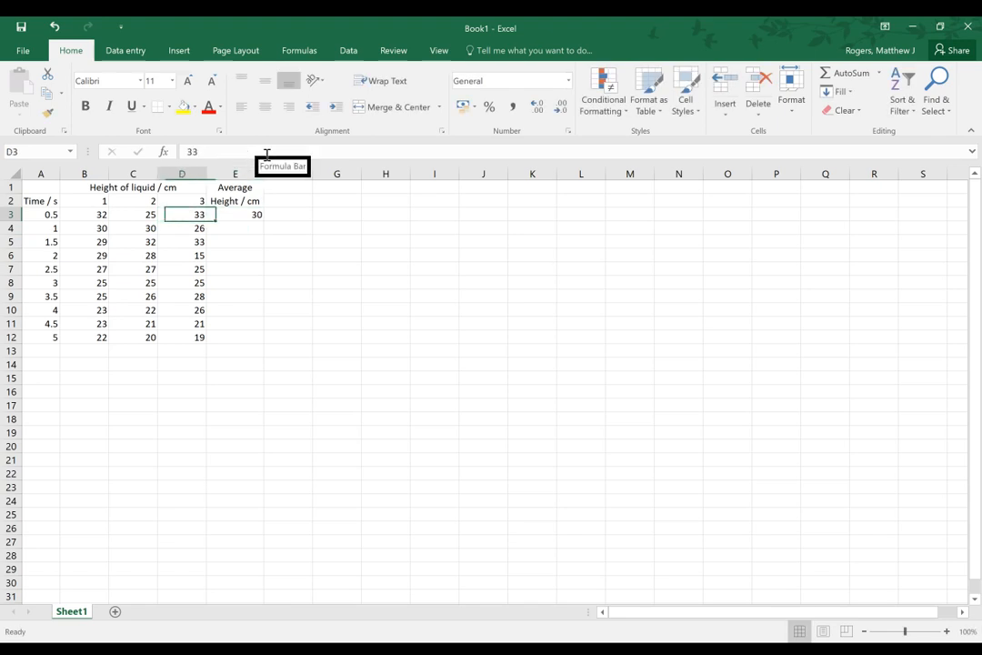
type("34")
key("Right")
key("Left")
key("Right")
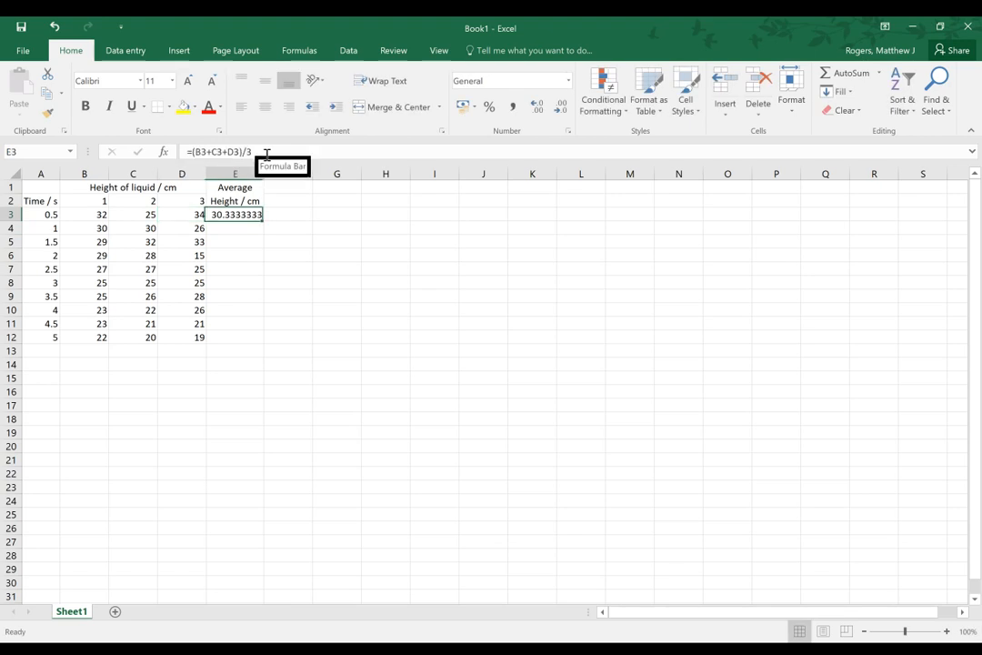
Fill the average formula from E3 down through E12
key("Left")
key("Right")
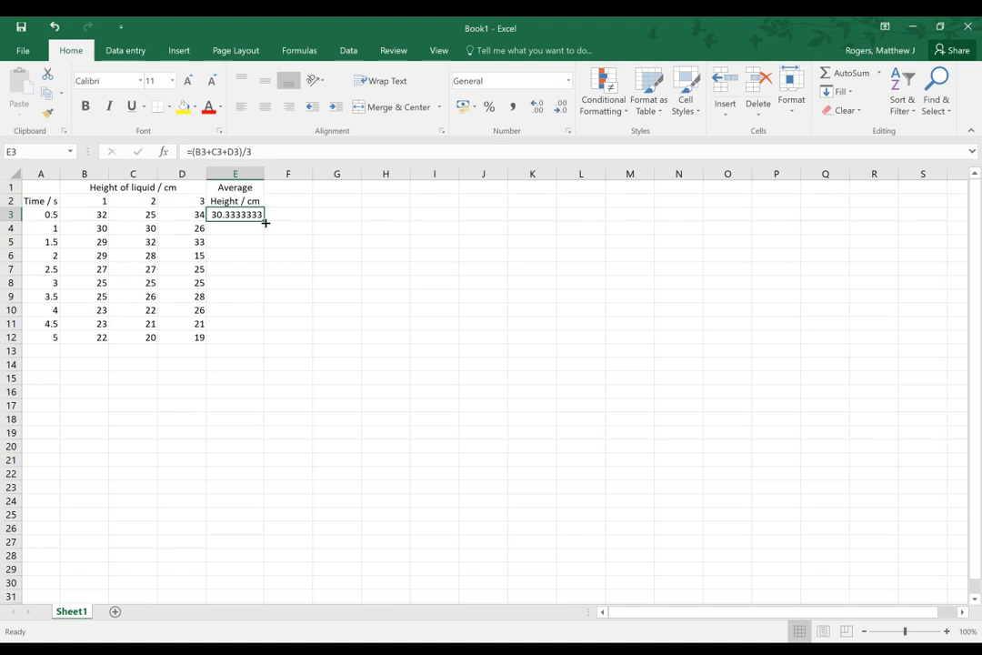
left_click_drag(265, 221, 265, 340)
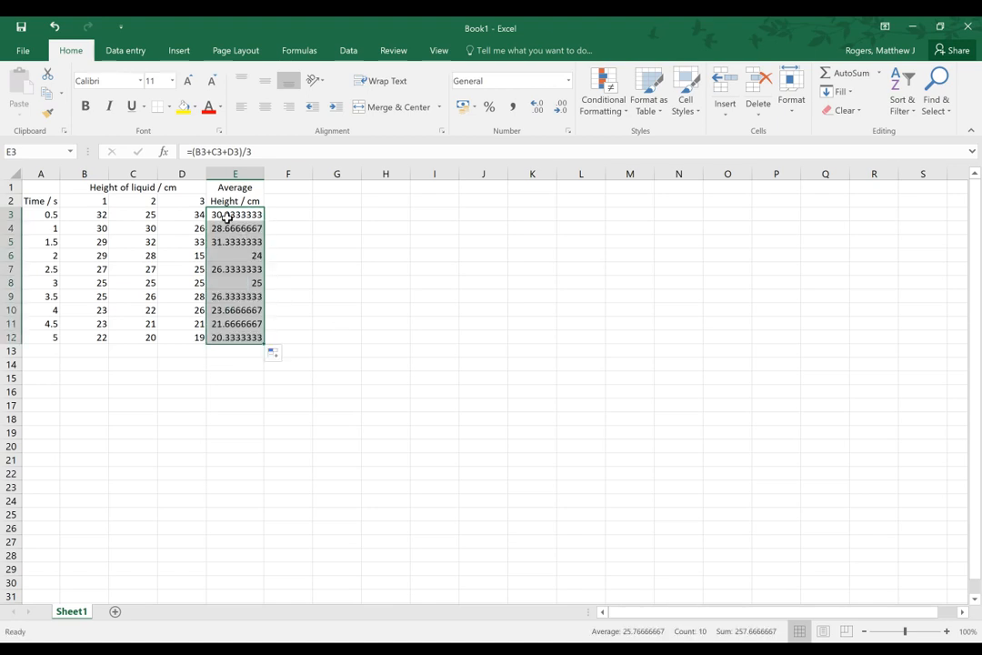
Check the filled average formulas in E7, E12 and E3
left_click(235, 268)
left_click(238, 338)
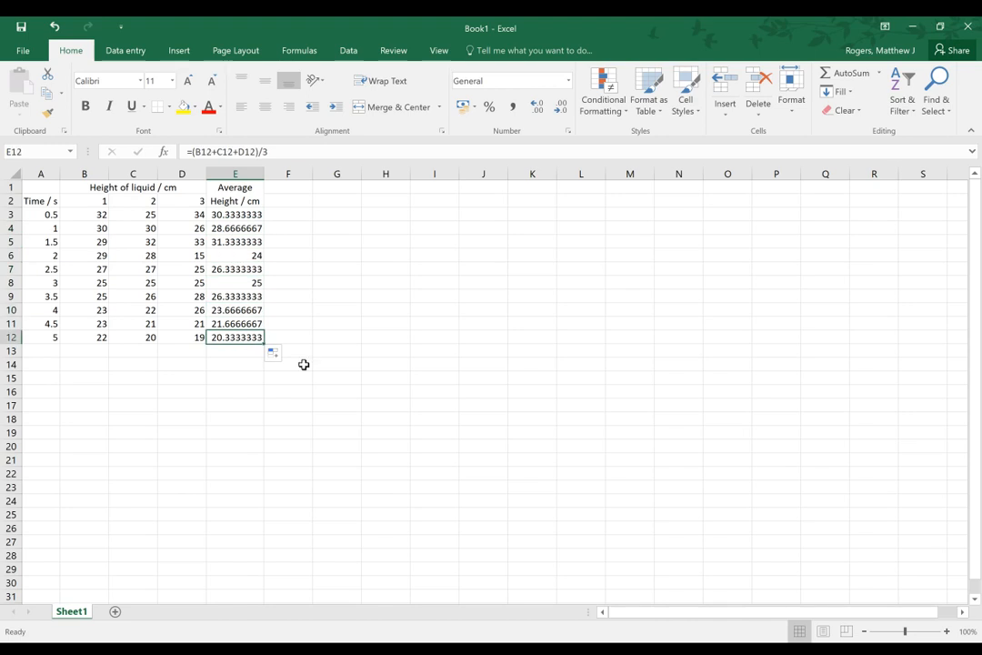
left_click(227, 214)
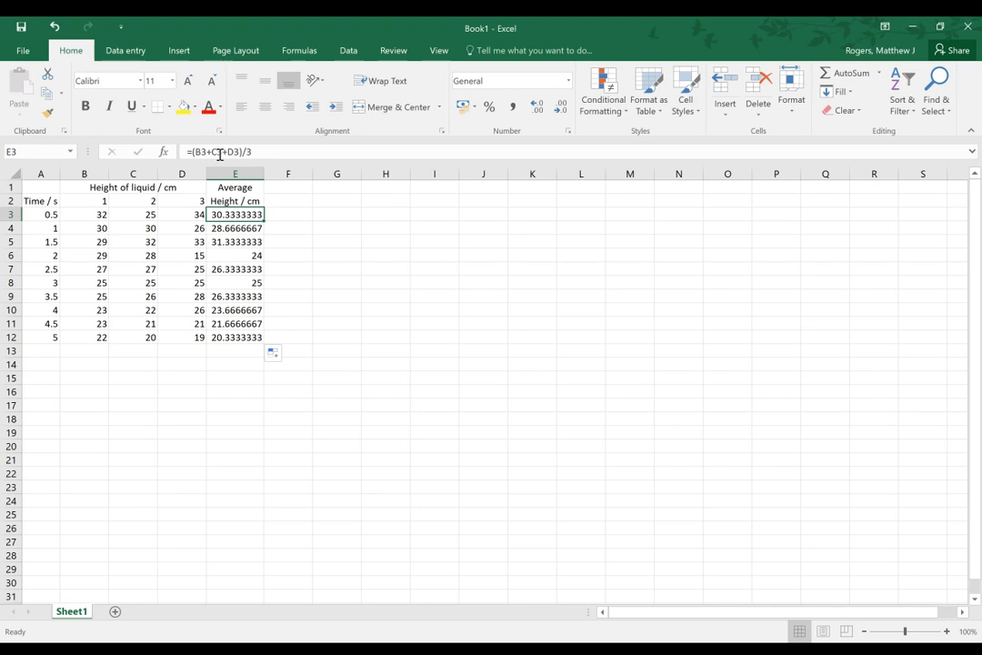
Replace the formula in E3 with =SUM(B3:D3)/3
left_click(256, 152)
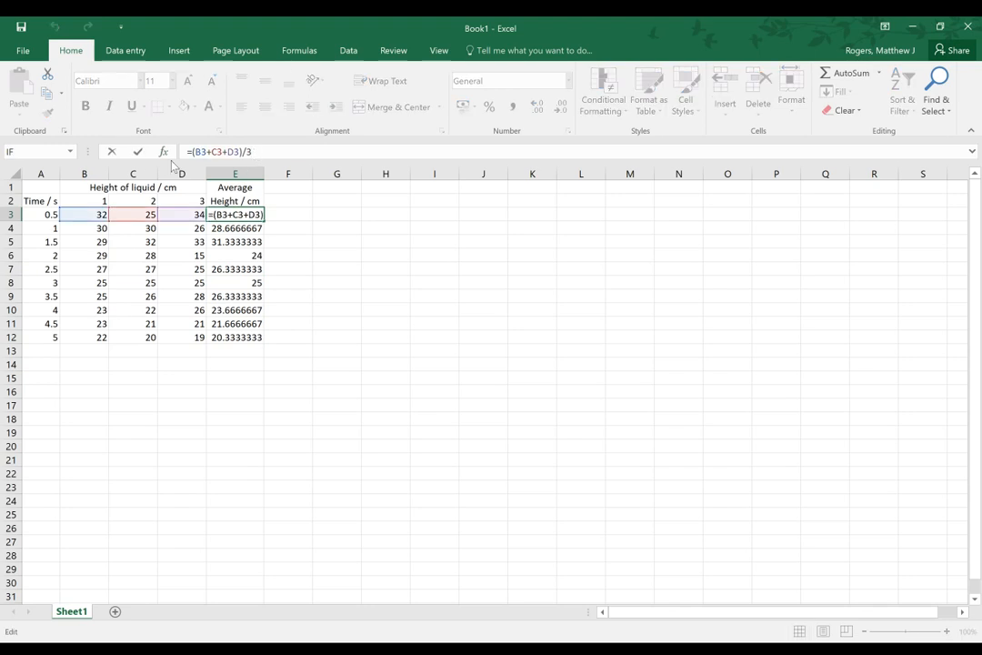
key("BackSpace")
key("BackSpace")
key("BackSpace")
key("BackSpace")
key("BackSpace")
key("BackSpace")
key("BackSpace")
key("BackSpace")
key("BackSpace")
key("BackSpace")
key("BackSpace")
key("BackSpace")
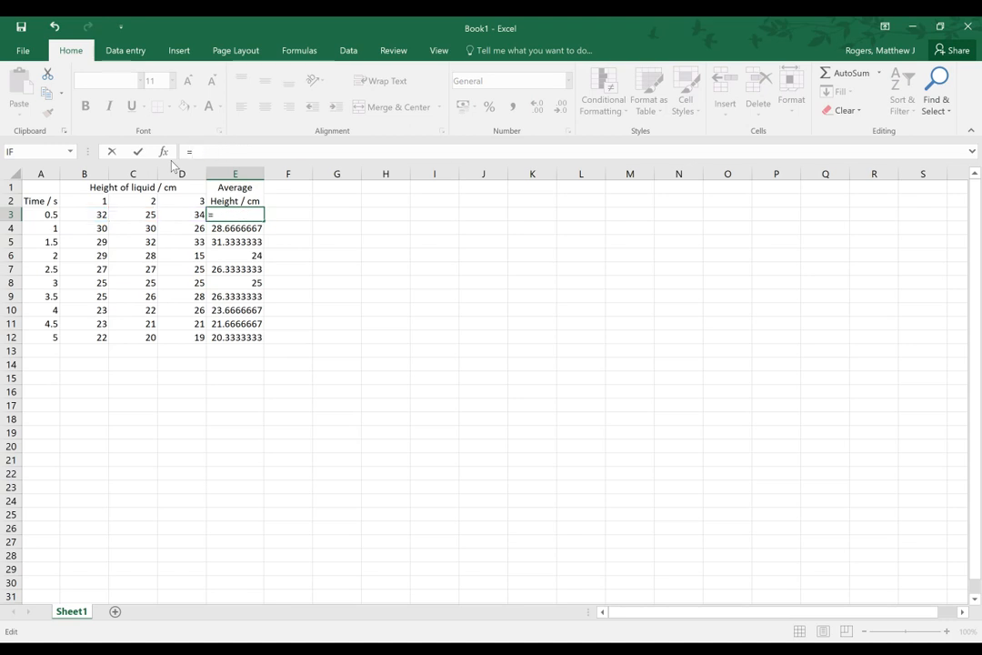
type("sum(")
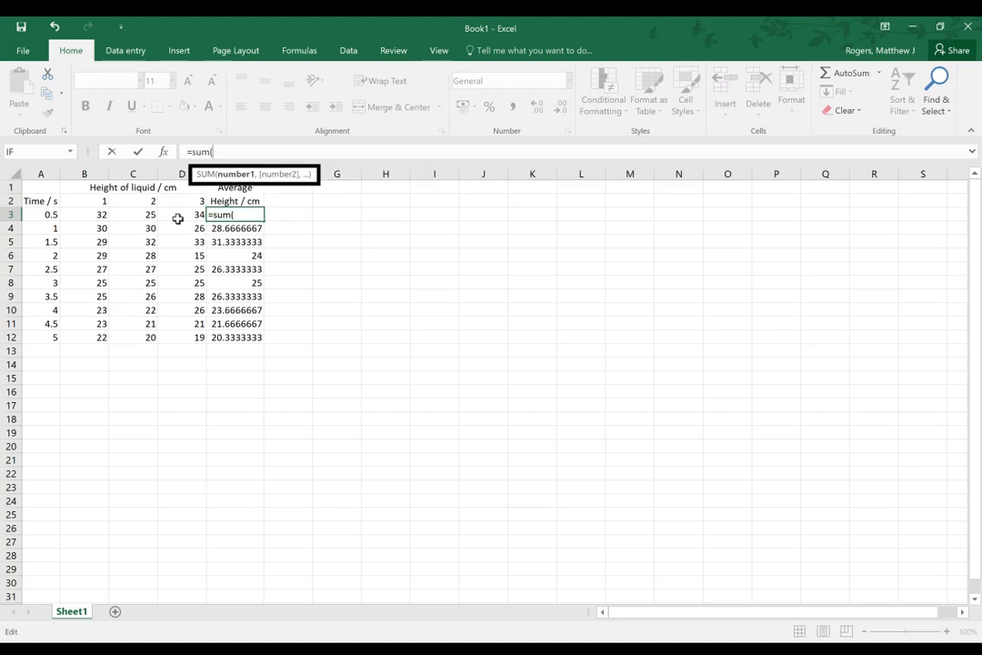
left_click_drag(98, 215, 173, 214)
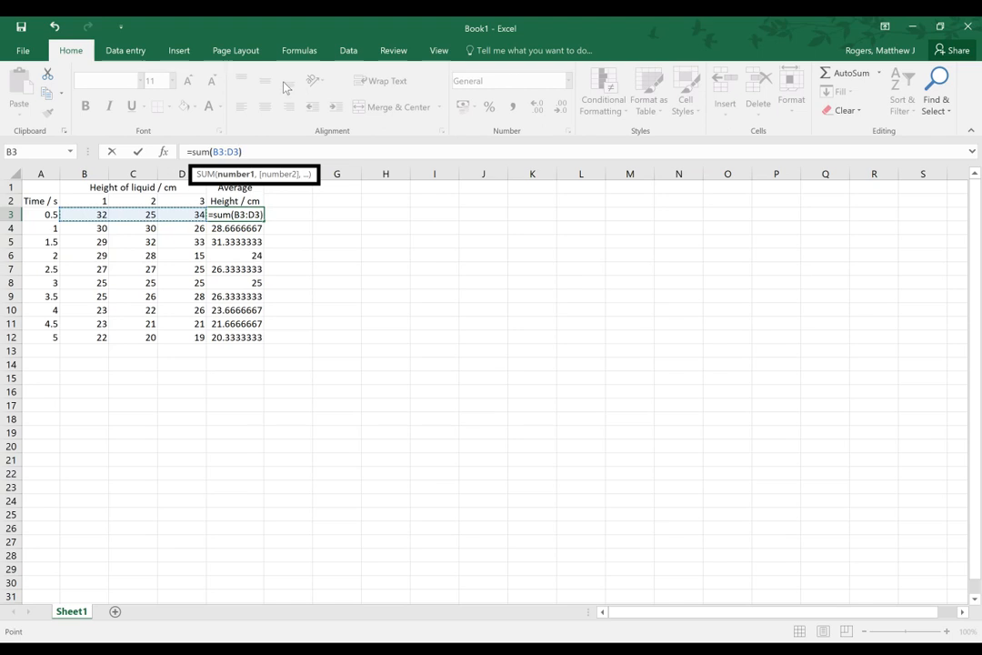
type(")")
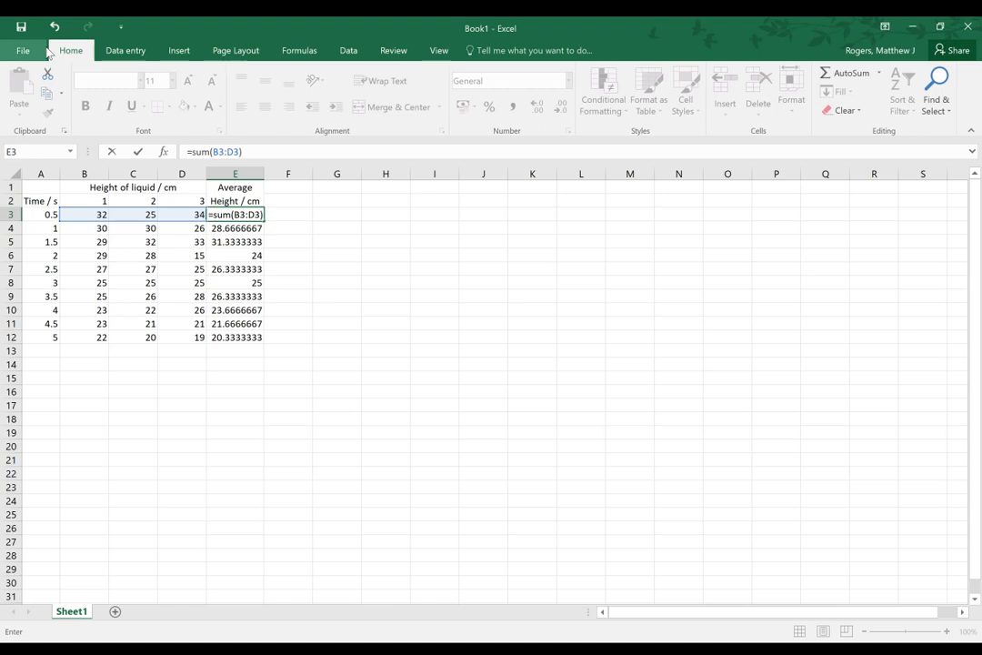
type("/3")
key("Return")
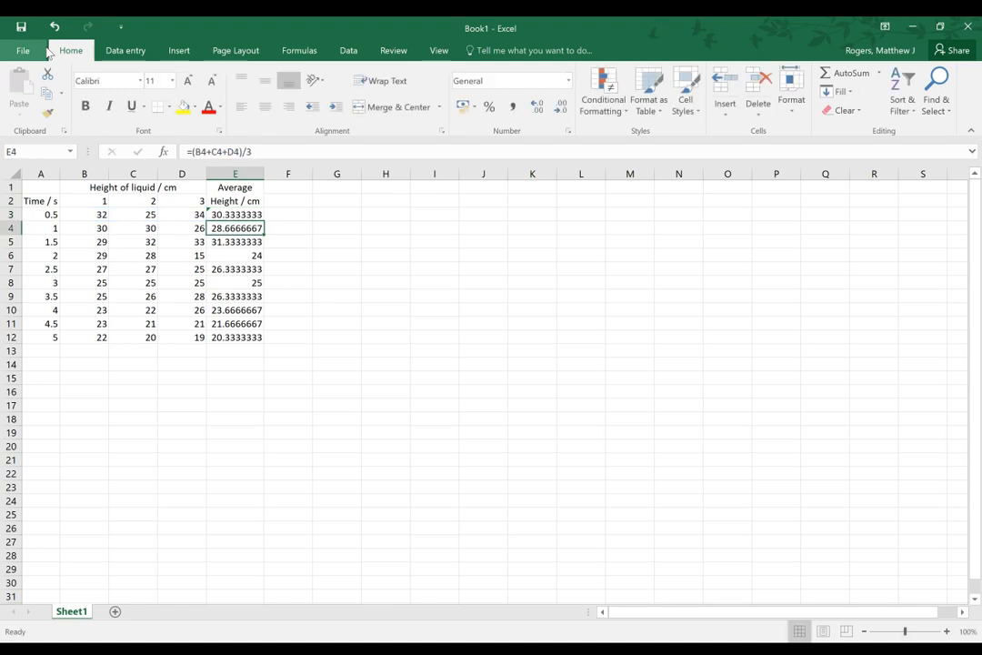
Fill the SUM-based average formula from E3 down through E12 and check the copy in E4
key("Up")
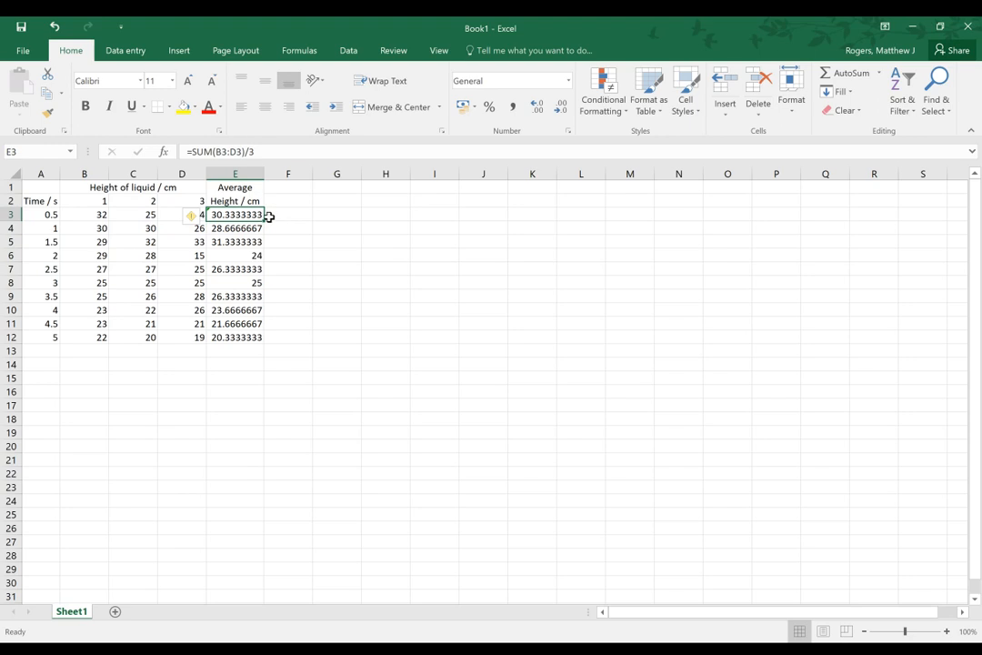
left_click_drag(268, 223, 256, 342)
left_click(328, 297)
left_click(232, 228)
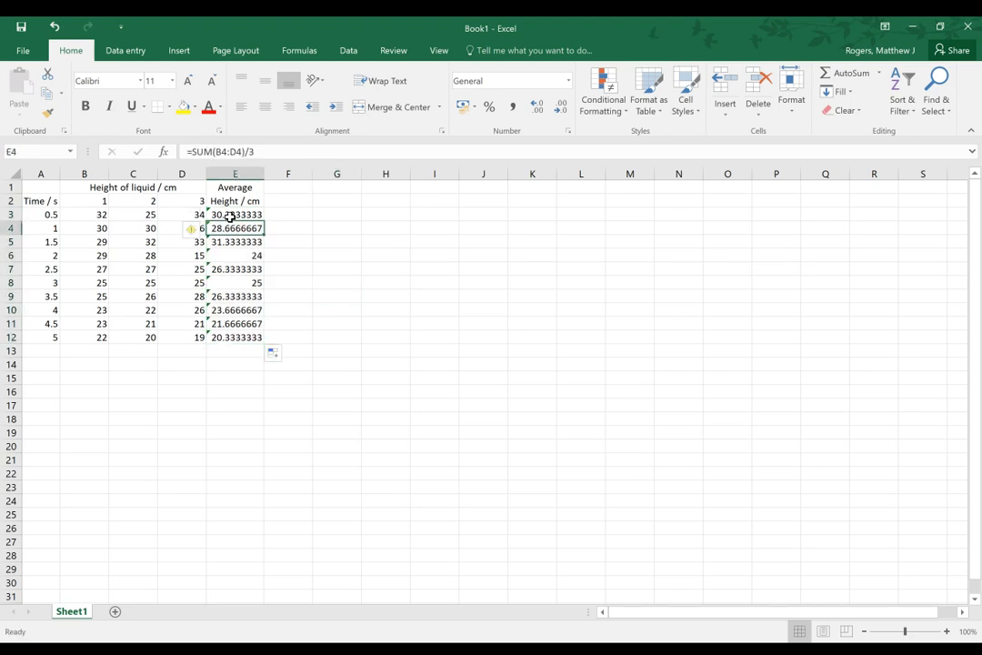
Start replacing E3's formula with =average and review the descriptions of the suggested functions AVERAGE, AVERAGEA, AVERAGEIF and AVERAGEIFS
left_click(243, 214)
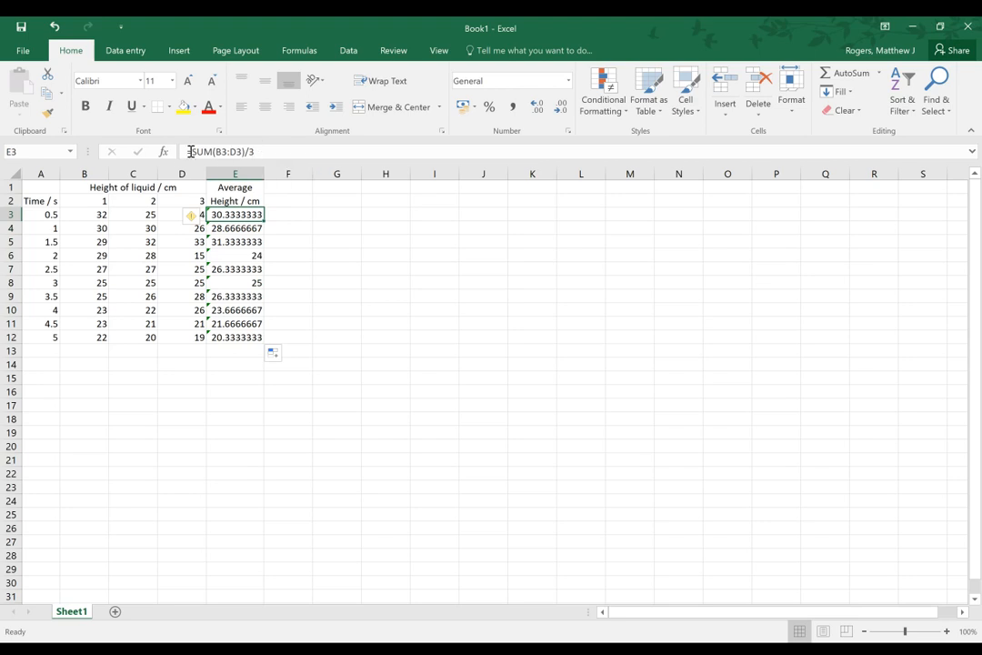
left_click_drag(190, 151, 244, 151)
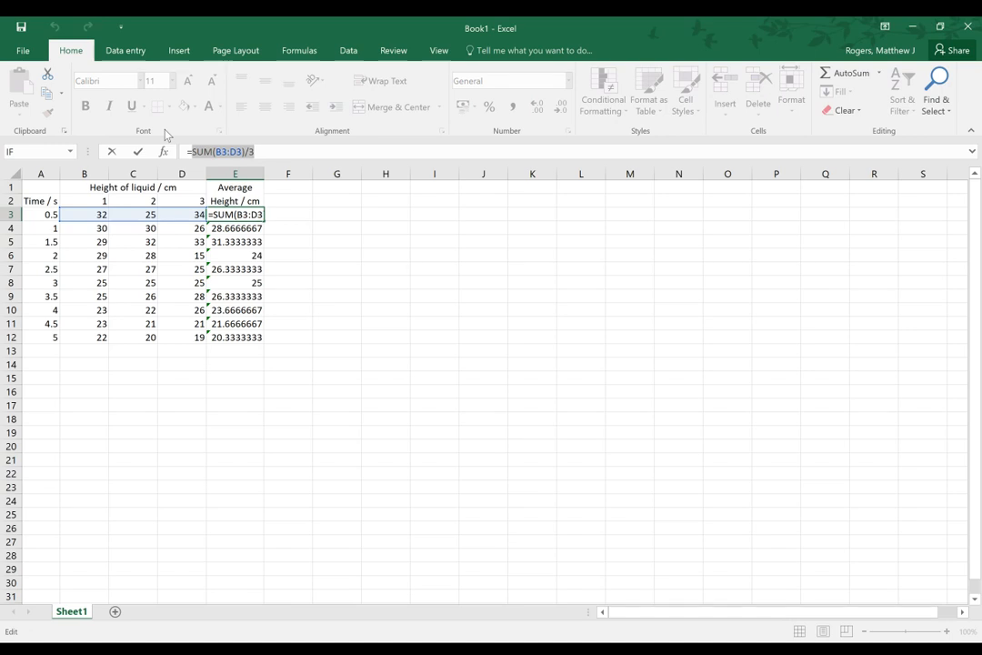
type("avera")
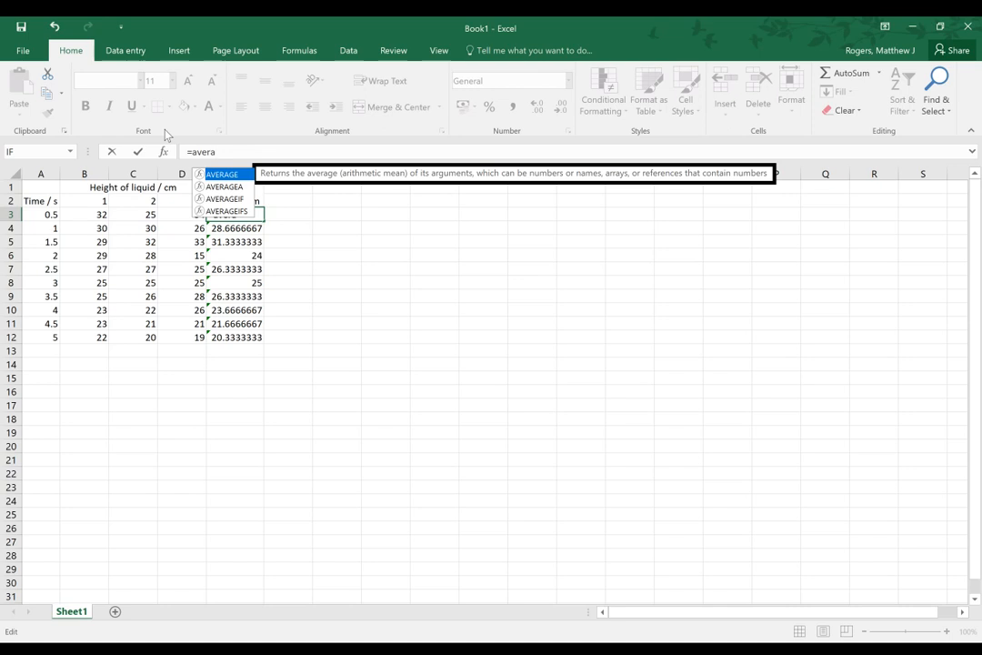
type("ge")
left_click(241, 187)
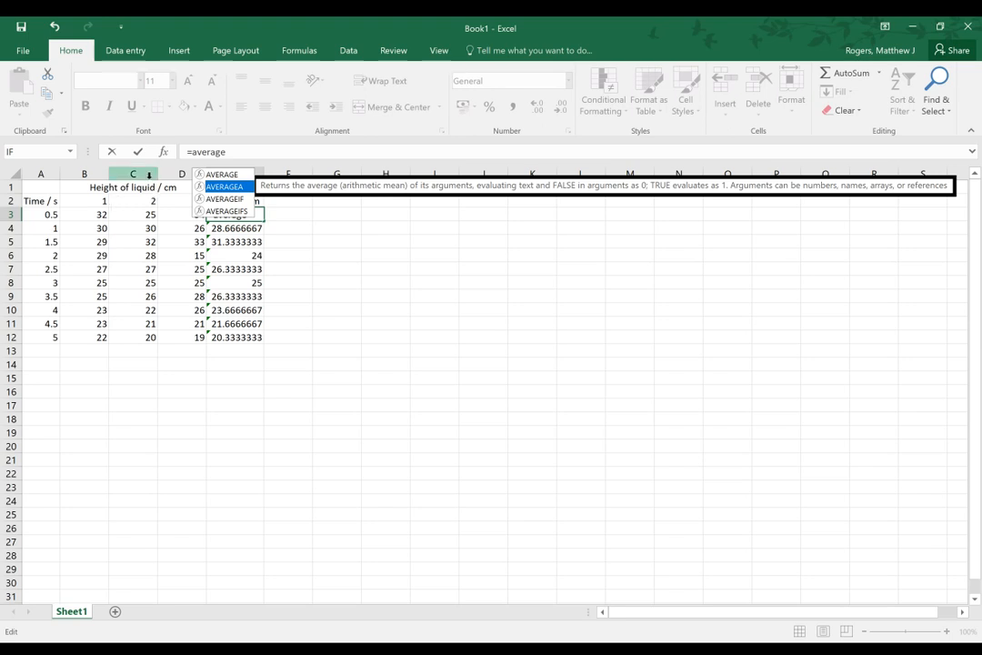
left_click(235, 199)
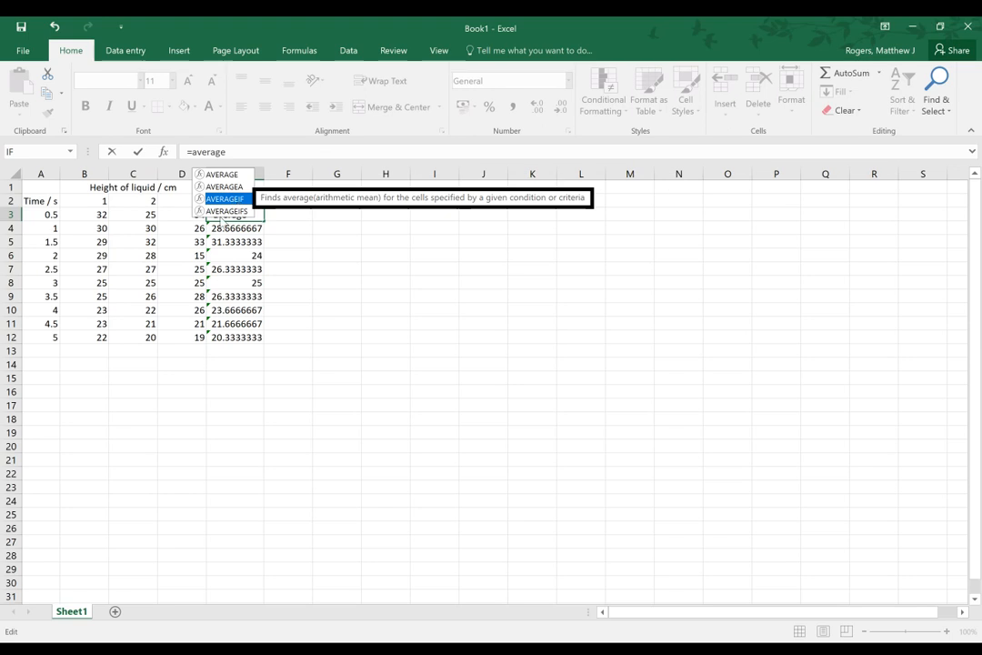
left_click(232, 211)
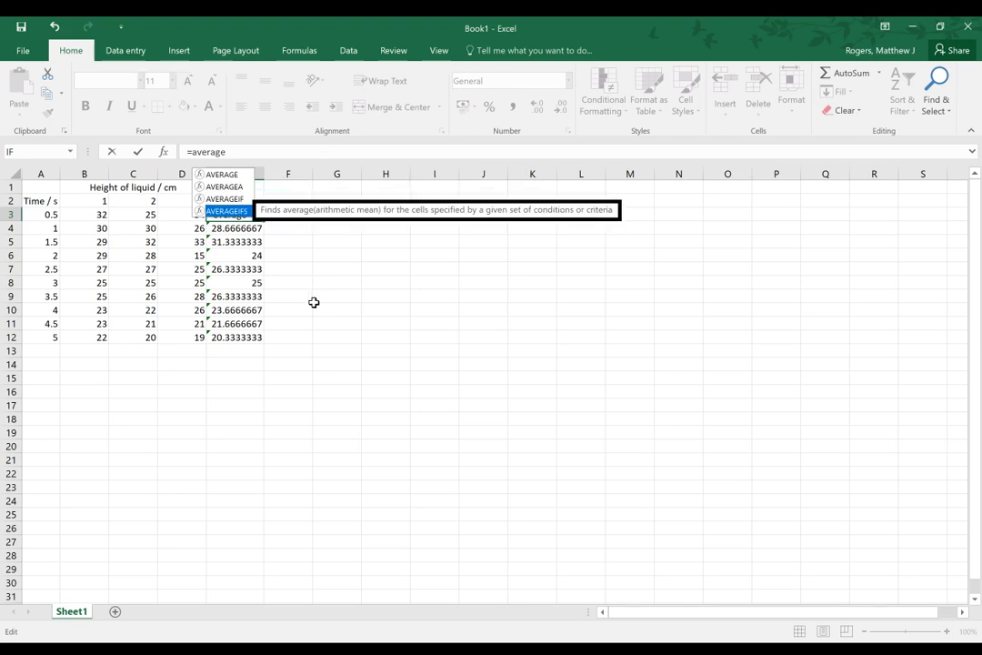
left_click(229, 176)
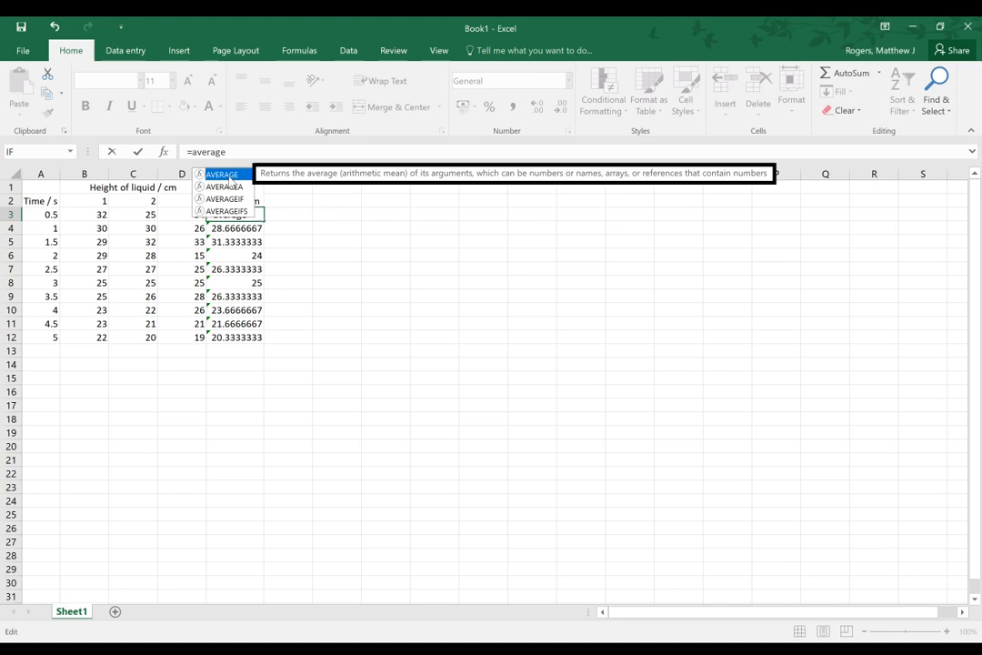
left_click(242, 152)
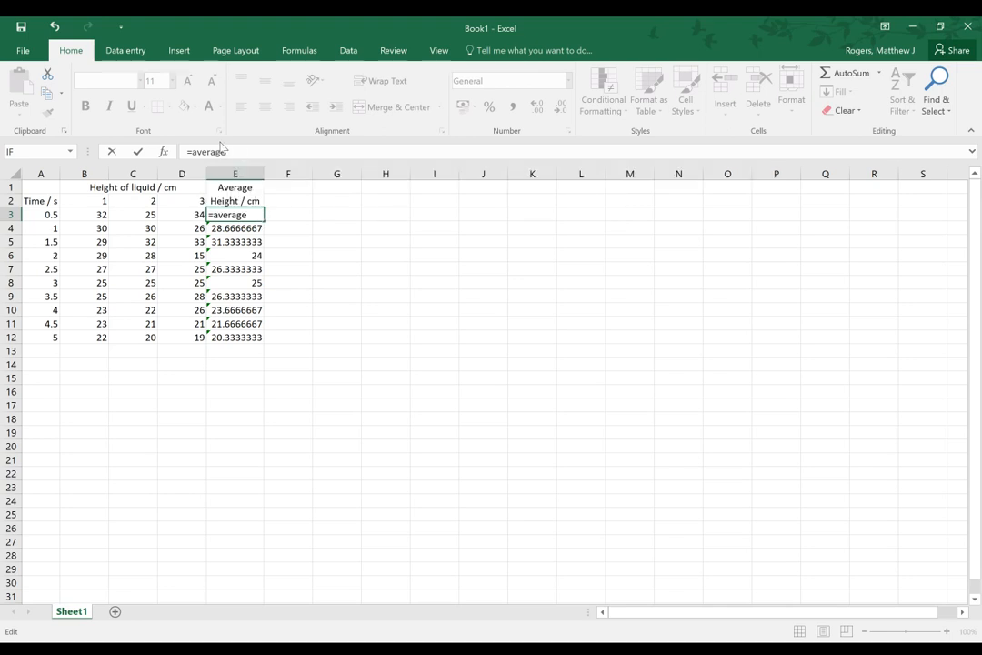
Complete the formula in E3 as =AVERAGE(B3:D3)
type("(")
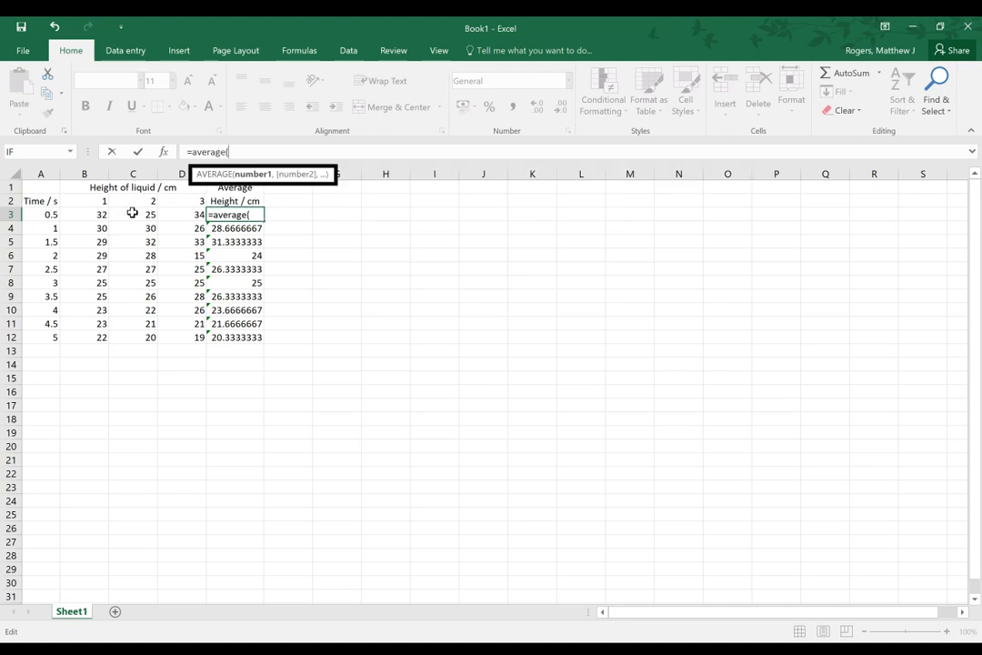
left_click(96, 215)
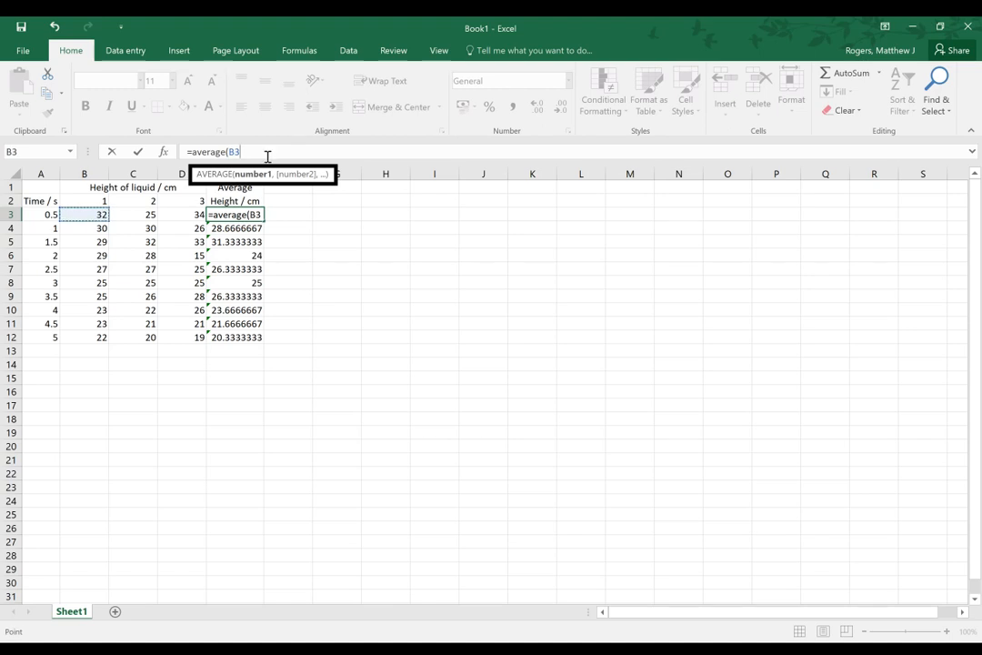
key("BackSpace")
key("BackSpace")
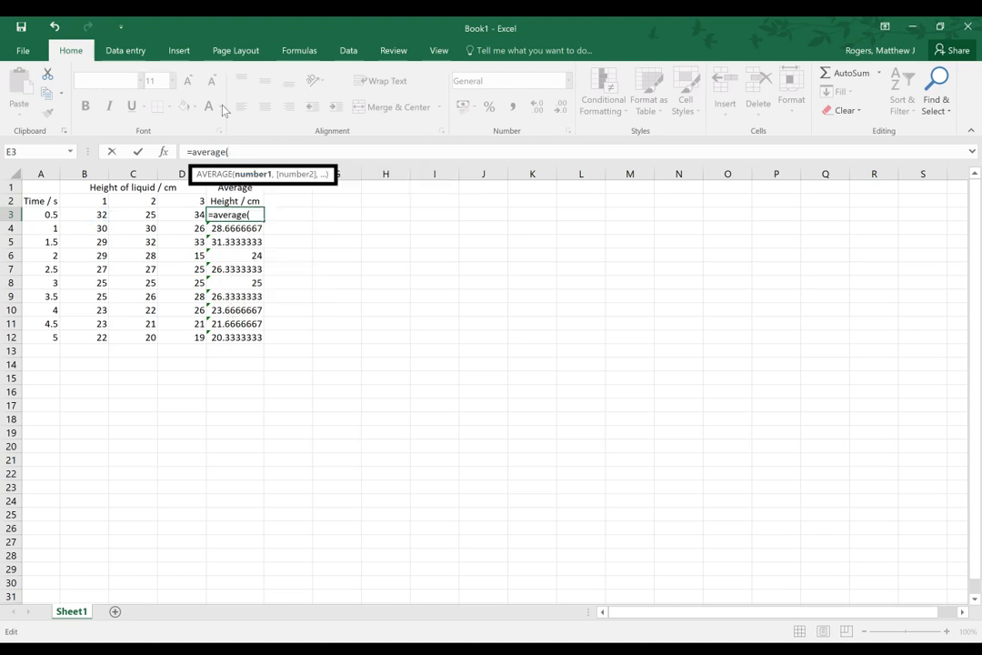
type("B3")
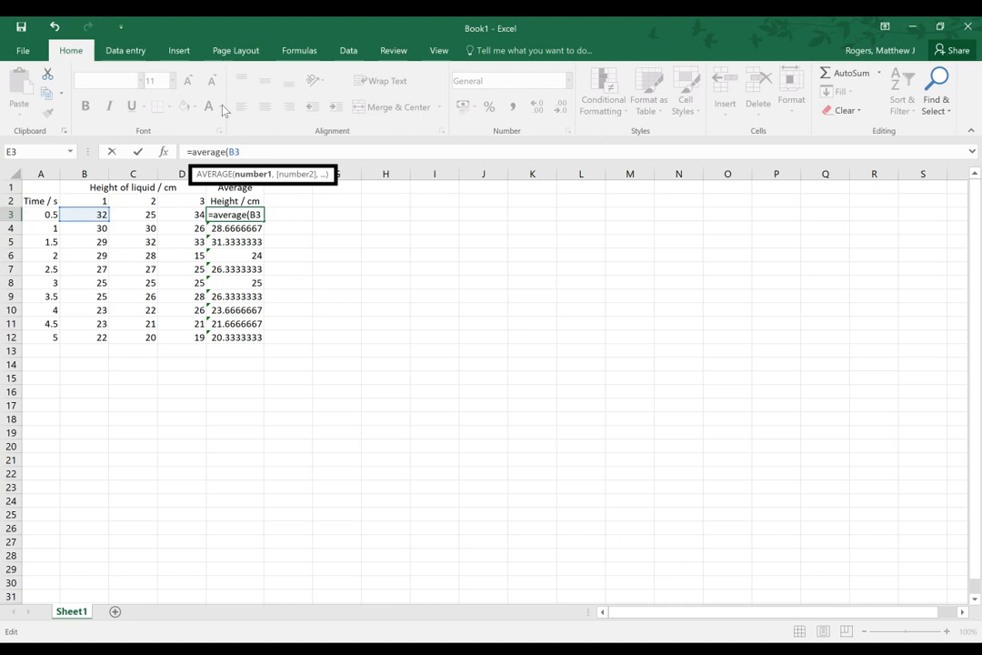
type(":D3)")
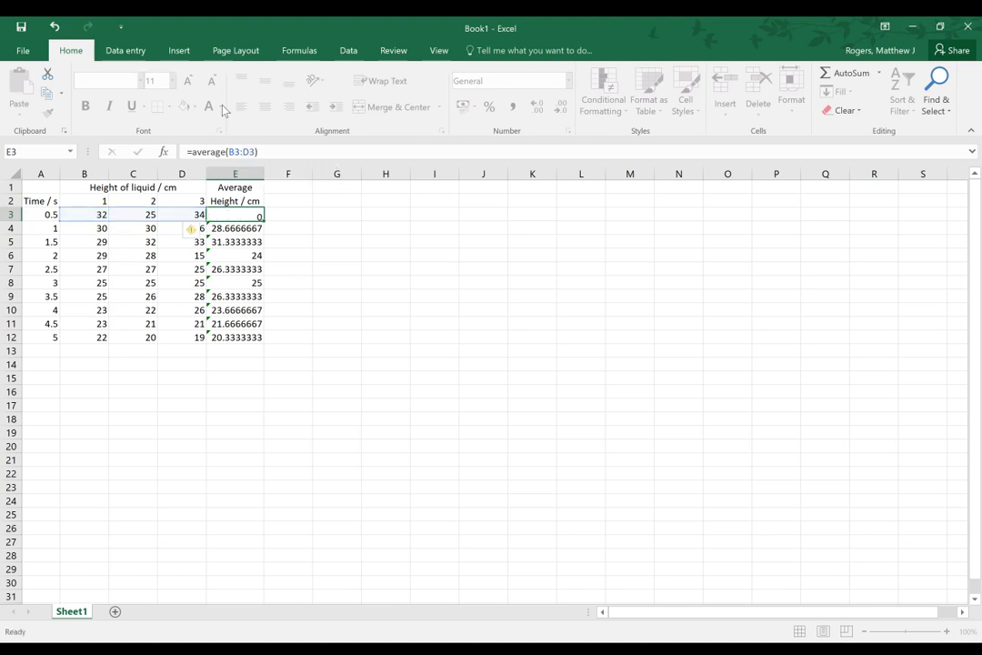
key("Return")
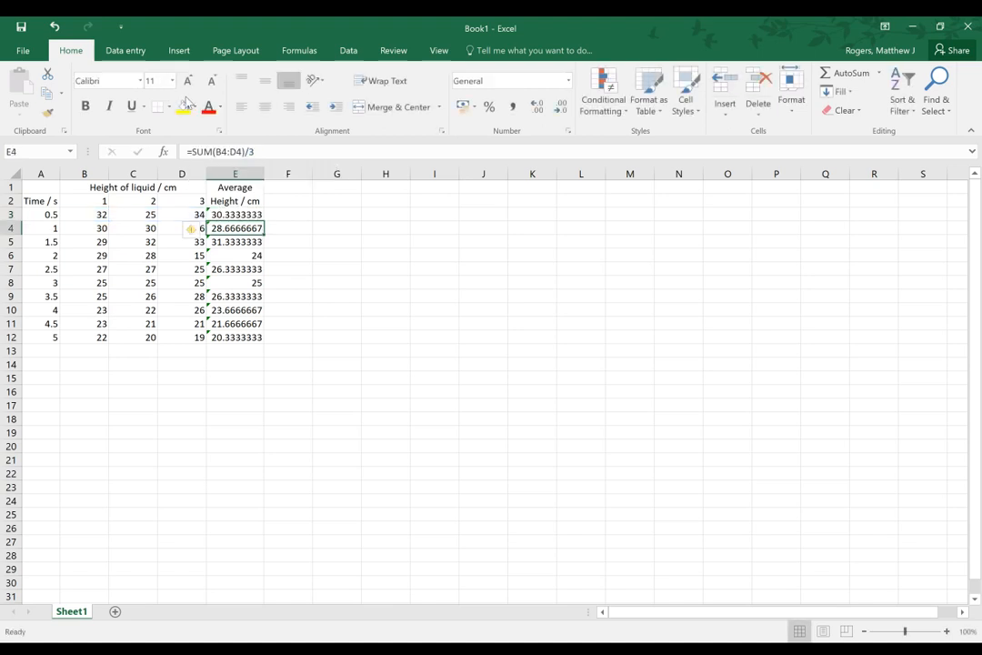
Fill the AVERAGE formula from E3 down through E12
left_click(263, 219)
left_click_drag(264, 221, 263, 339)
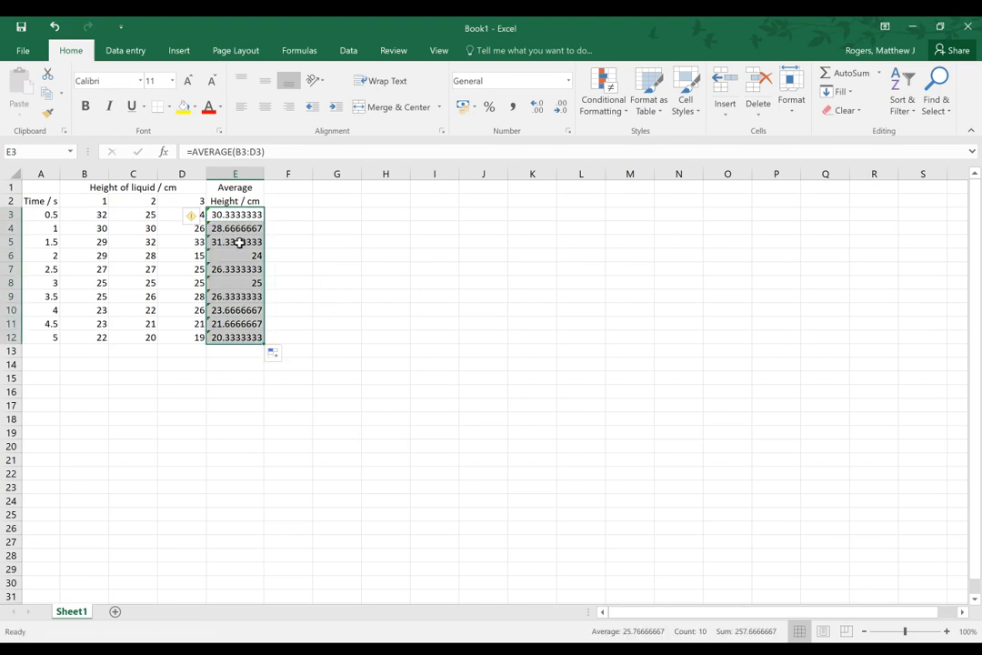
left_click(330, 296)
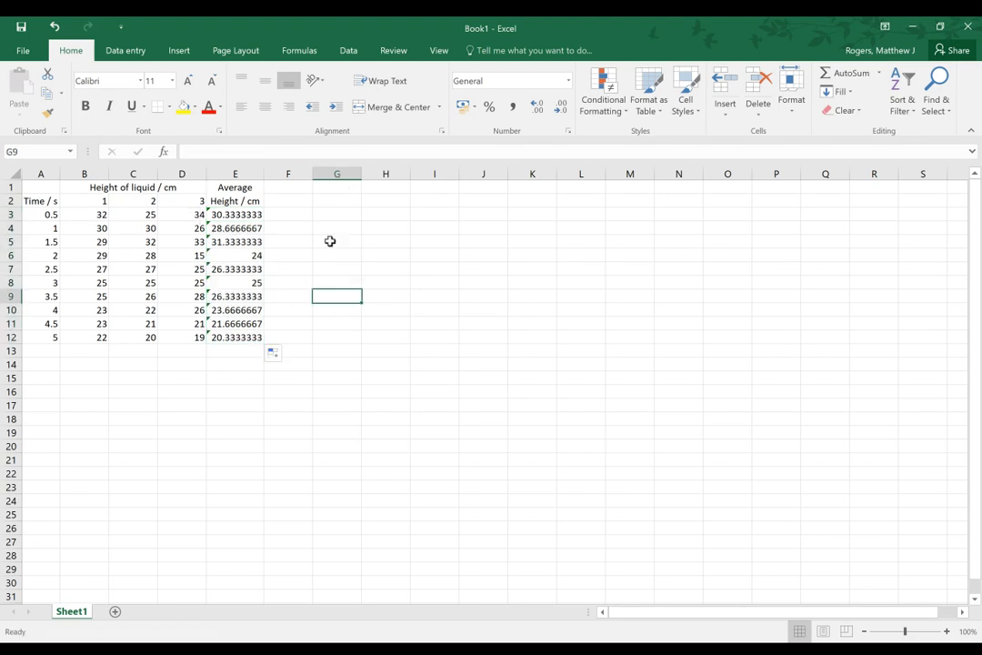
Test the AVERAGE formula in row 6 by changing the second height reading in C6 to 25
left_click(162, 259)
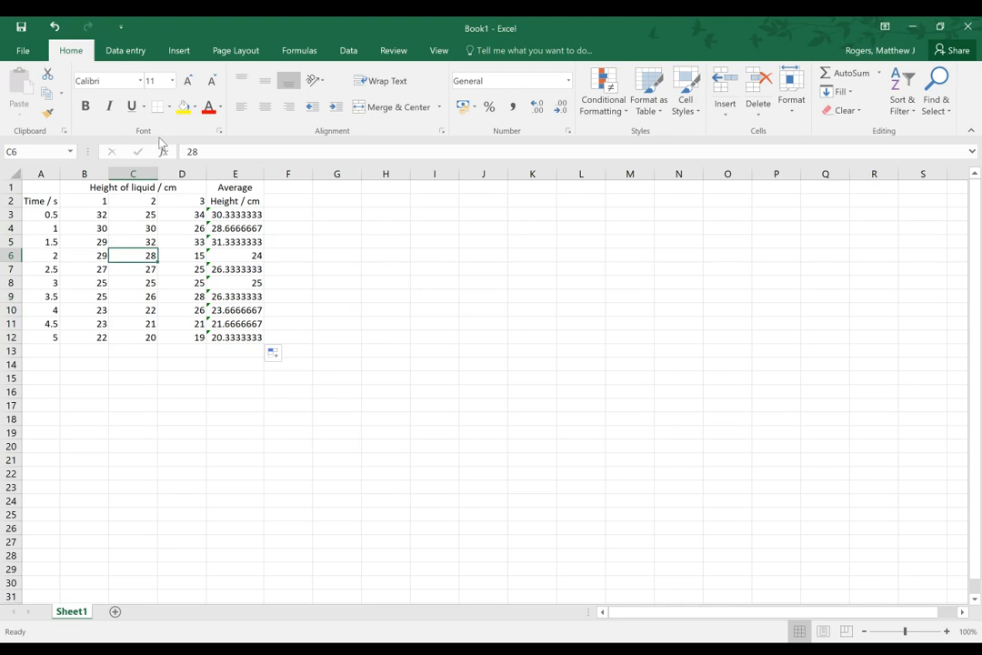
type("25")
key("Tab")
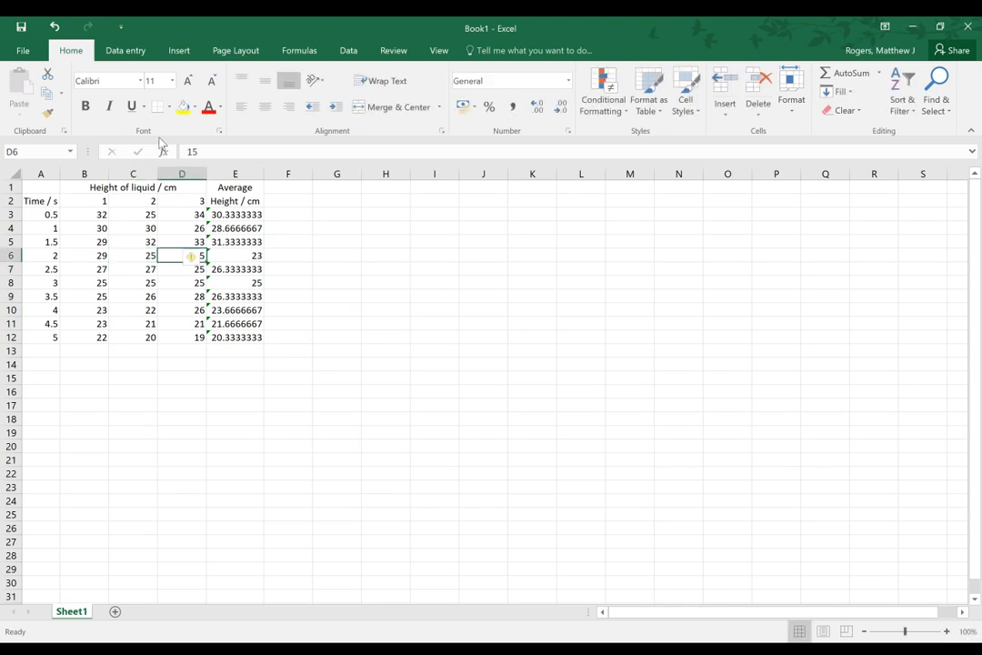
key("Tab")
Restore the second height reading in C6 to 28 and select the third reading in D6
key("Left")
key("Left")
type("28")
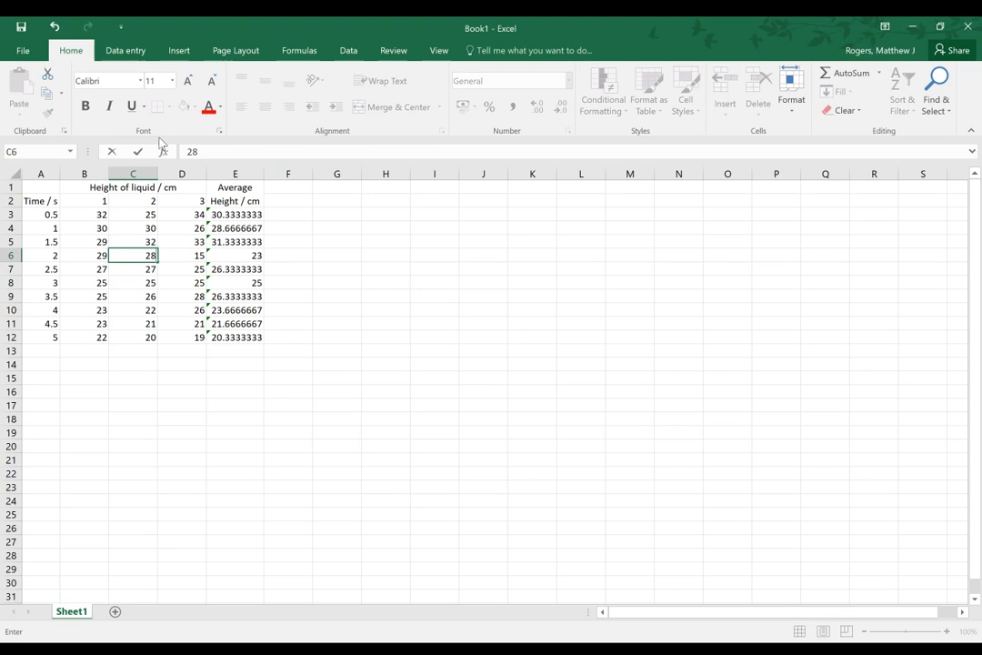
key("Return")
key("Up")
key("Right")
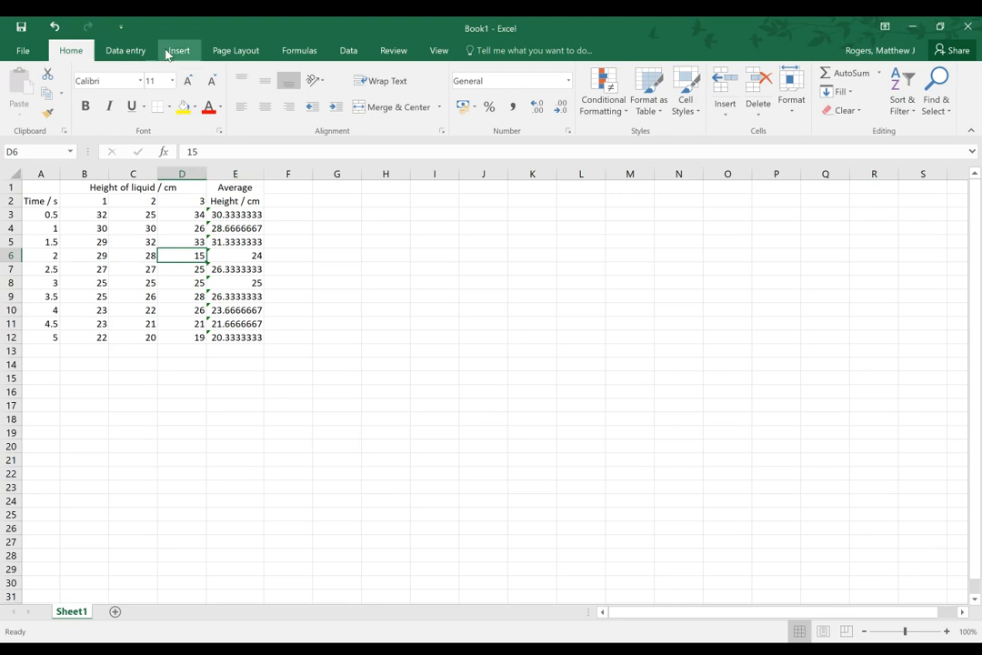
Add the column header "Height of Air" in F1, beside the Average Height header
left_click(154, 189)
left_click(295, 188)
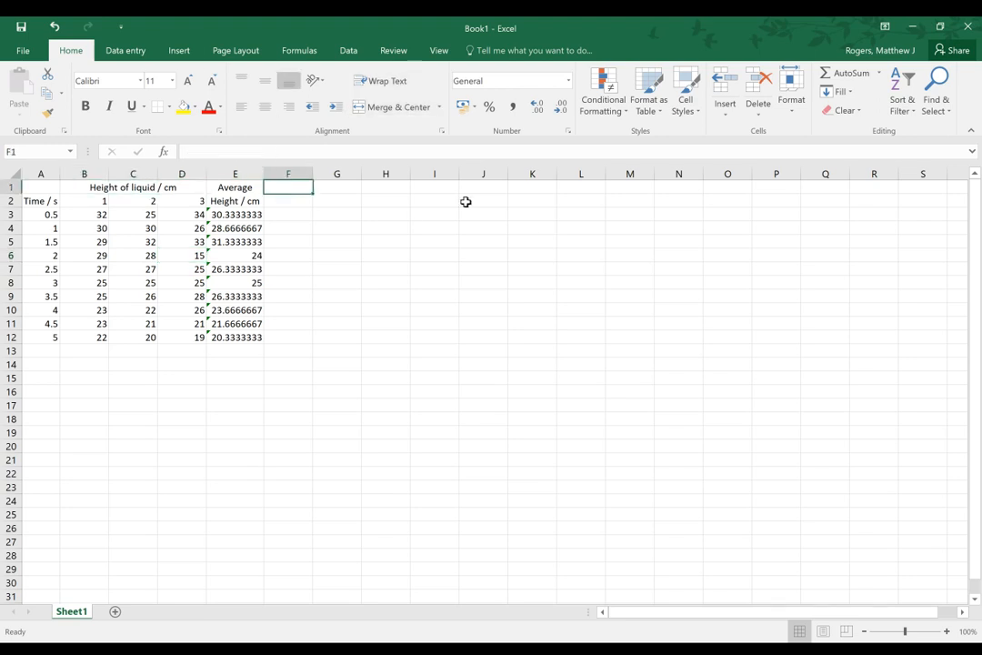
type("Heig")
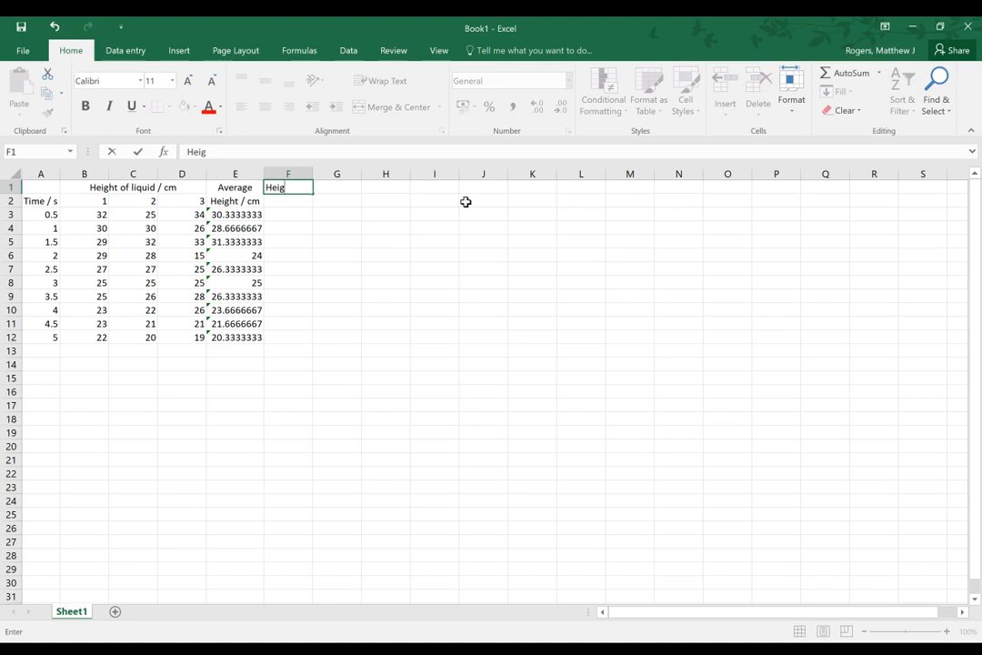
type("ht of Air")
key("Return")
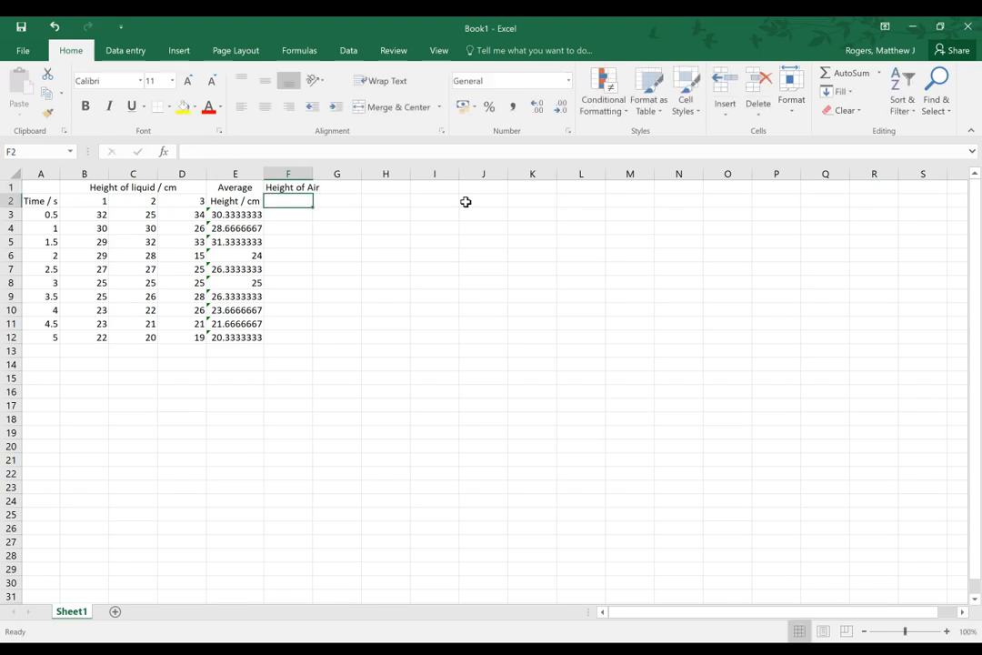
key("Return")
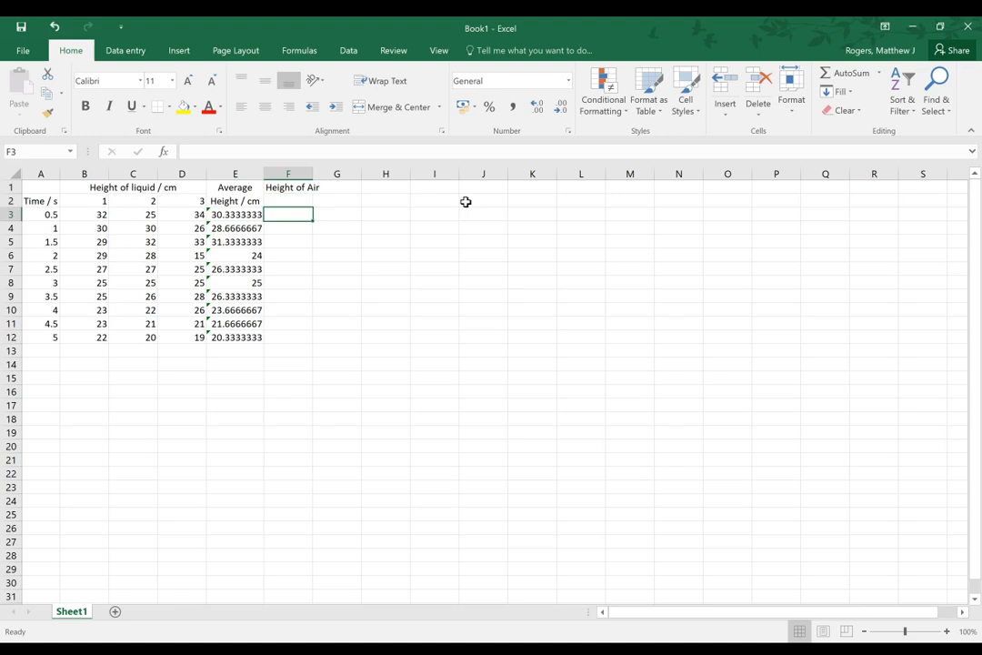
Add the unit to the height-of-air header in F1 so it reads "Height of Air / cm"
left_click(309, 189)
left_click(259, 153)
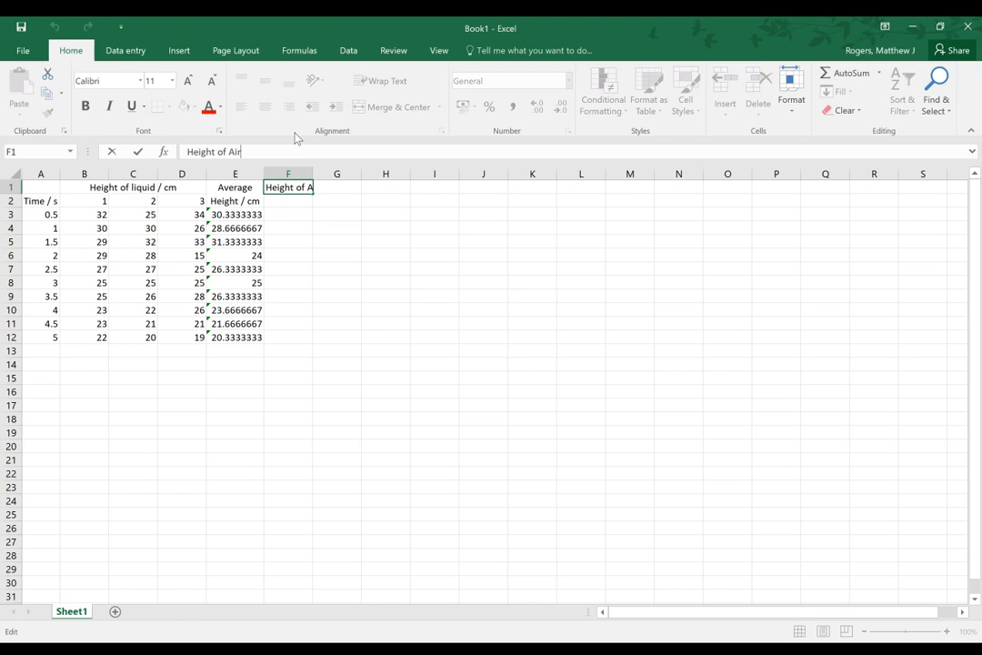
type("/ cm")
key("Return")
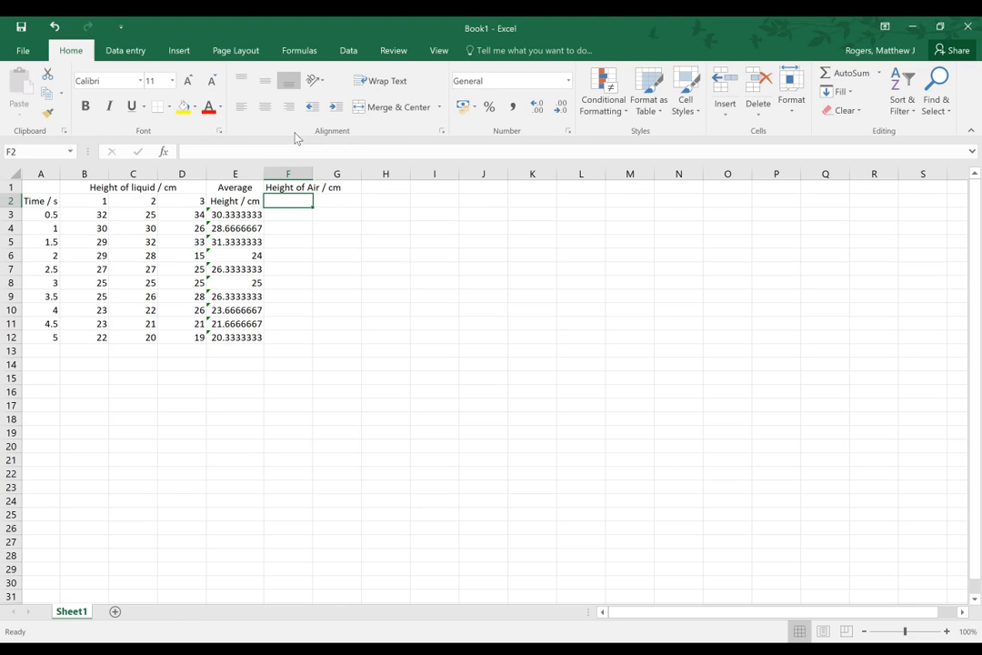
left_click(267, 215)
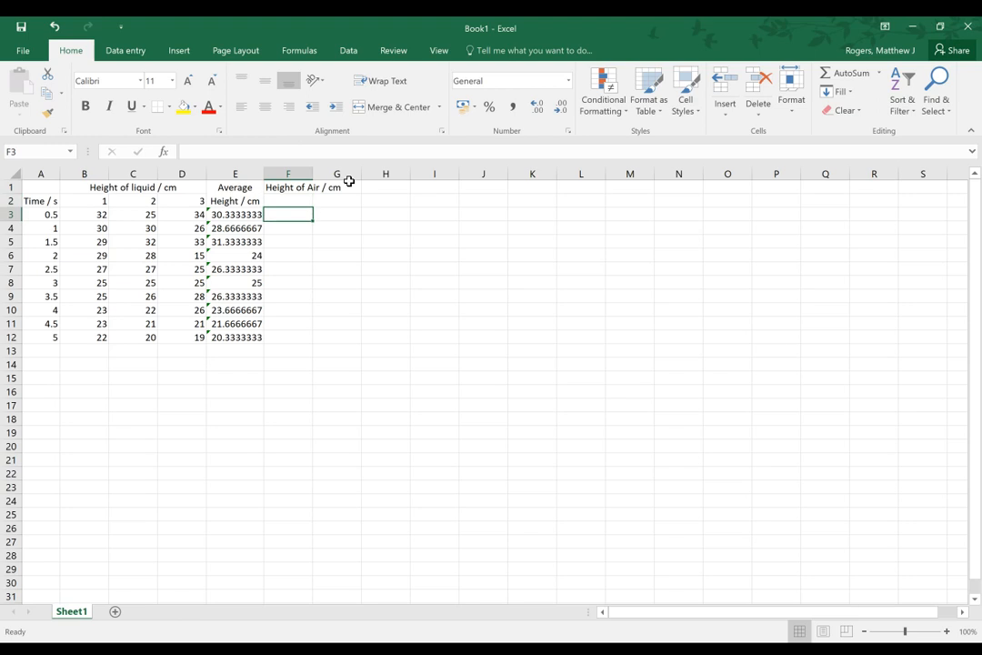
Put the word "Average" in front of the F1 header so it reads "Average Height of Air / cm"
left_click(270, 187)
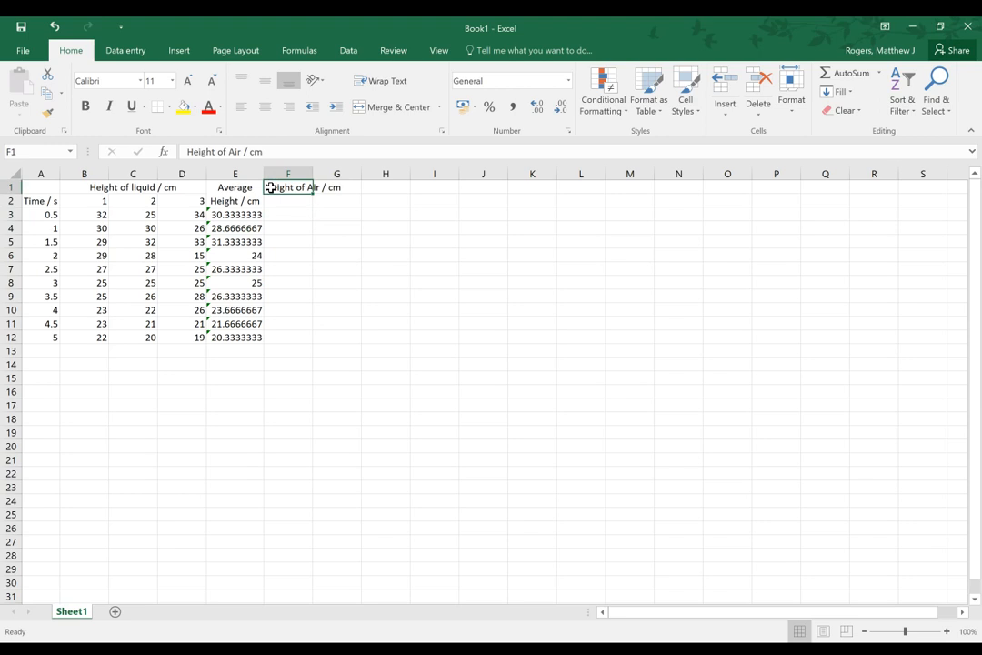
left_click(193, 157)
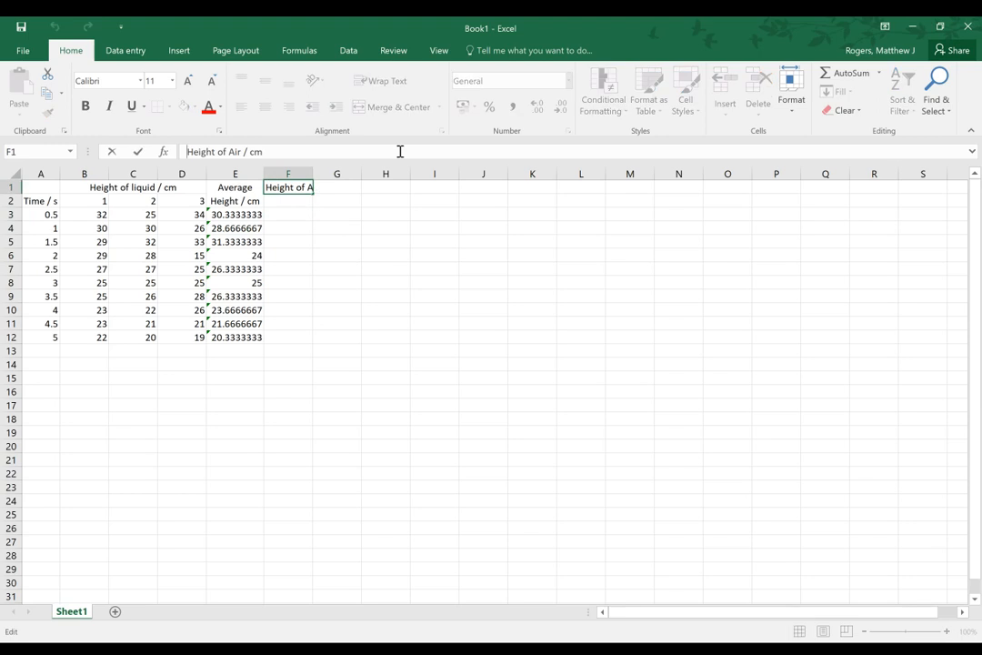
type("Average")
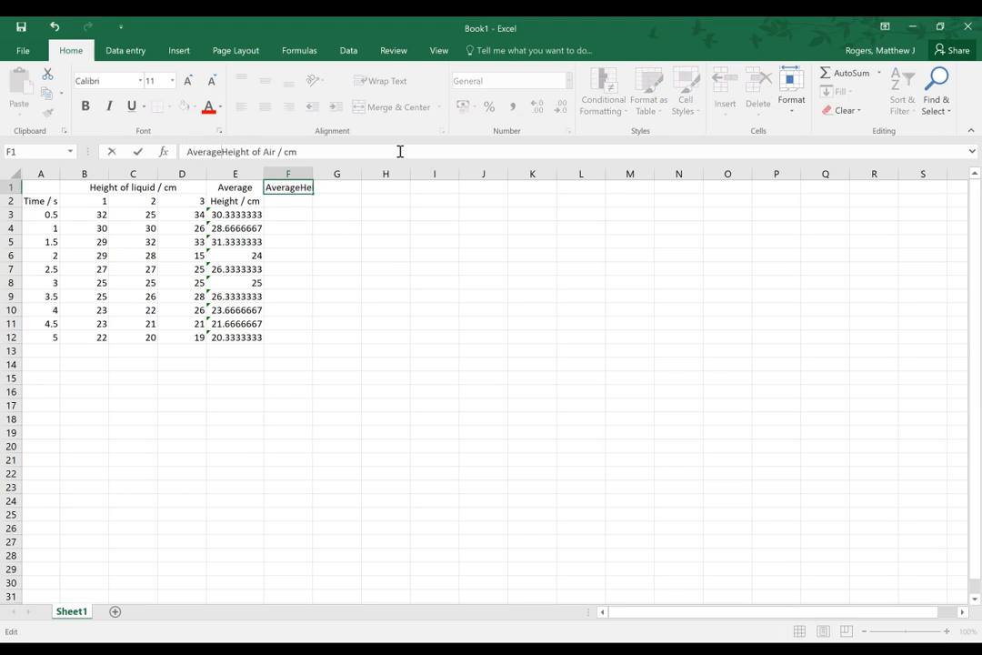
key("Return")
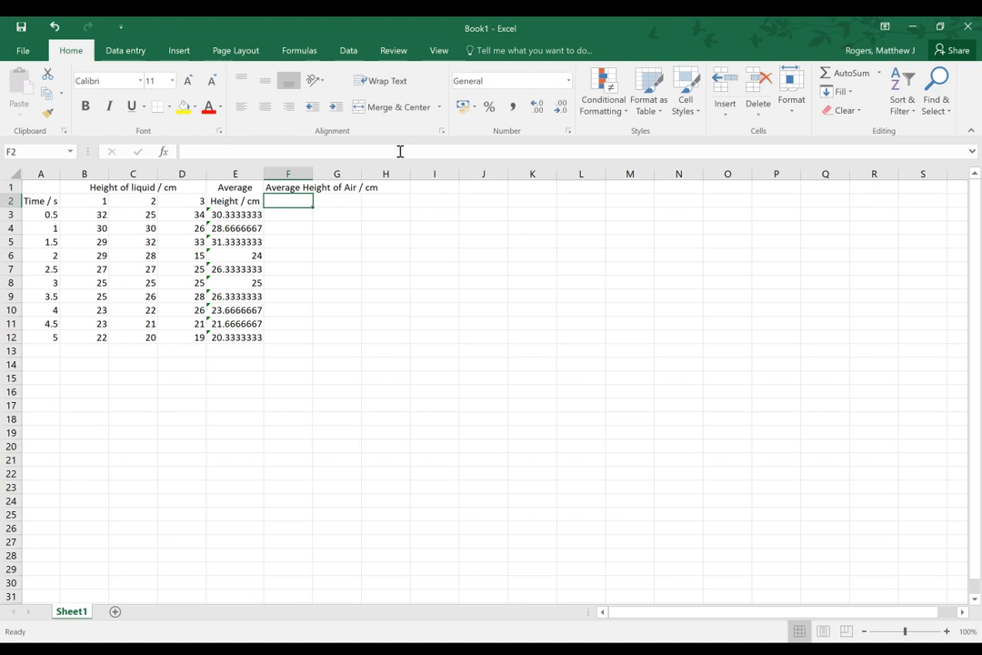
Calculate the average height of air in F3 with =35-E3 and fill the formula down through F12
key("Return")
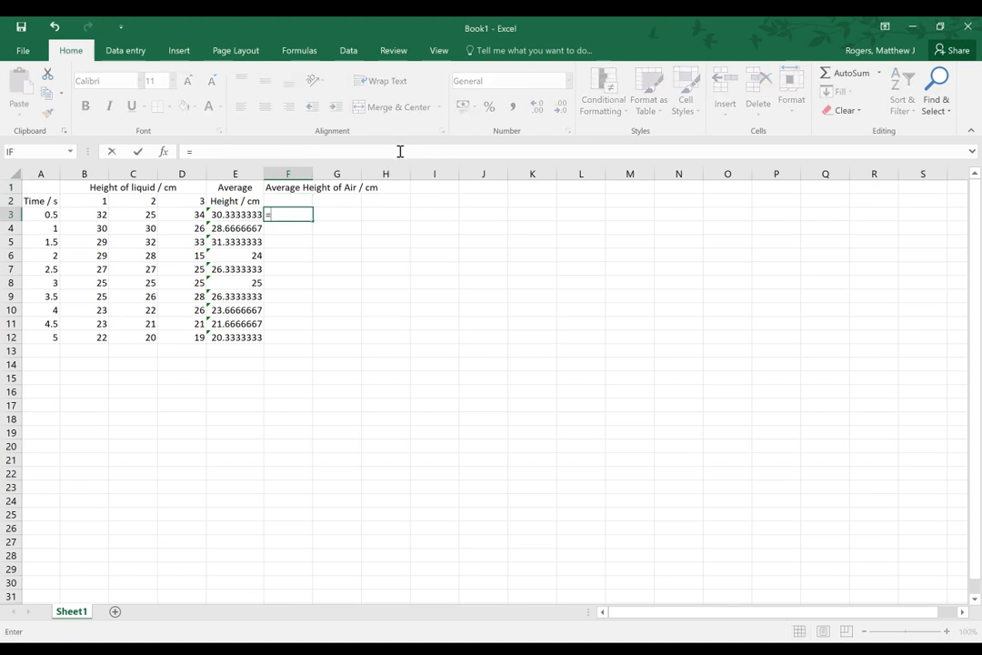
type("=35-")
key("Left")
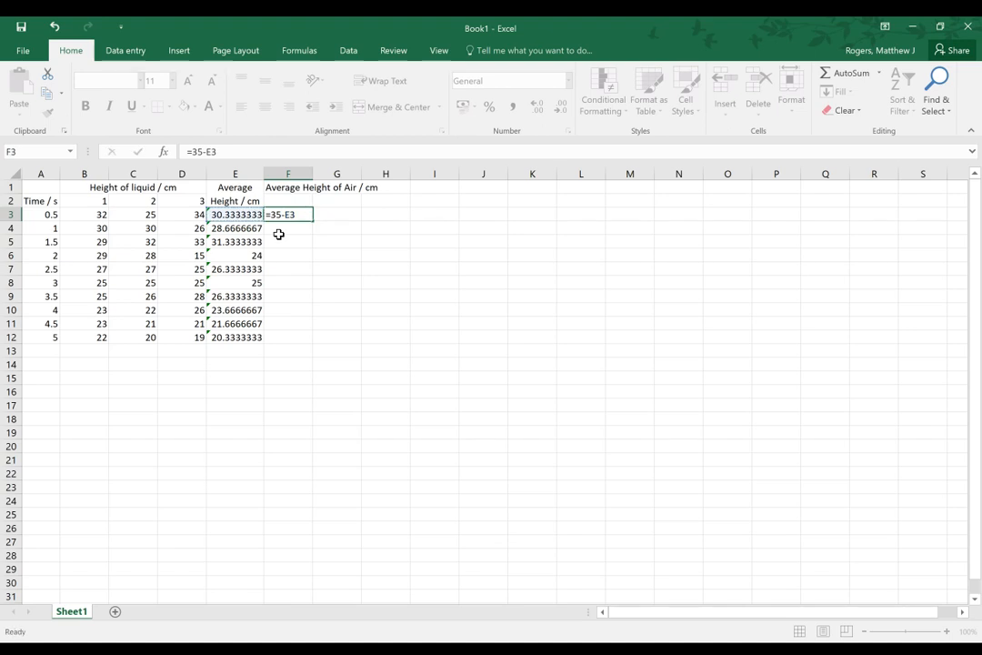
key("Return")
left_click(281, 215)
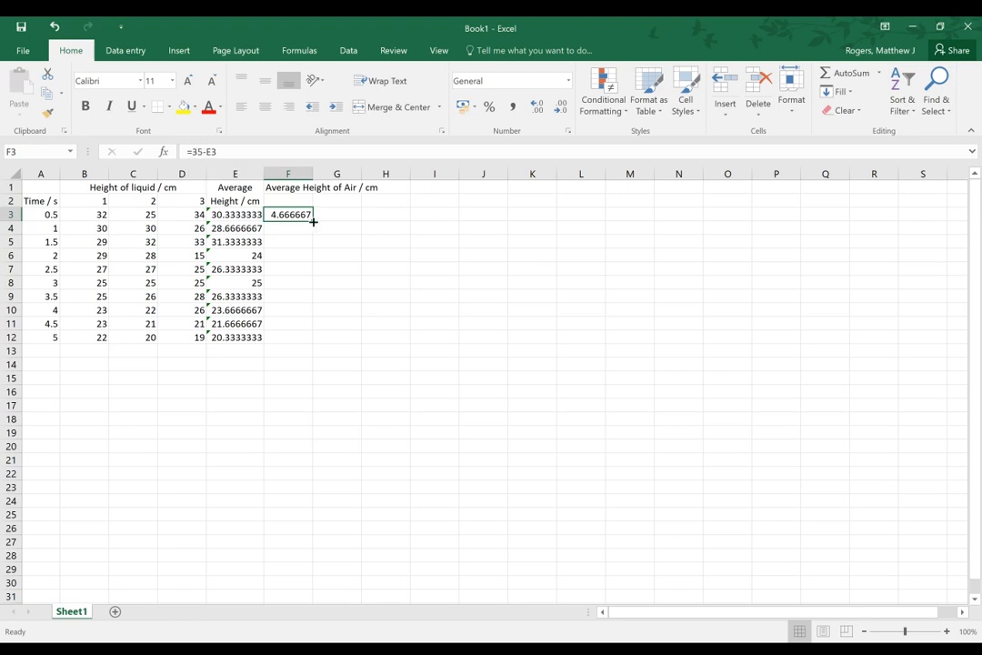
left_click_drag(310, 220, 315, 343)
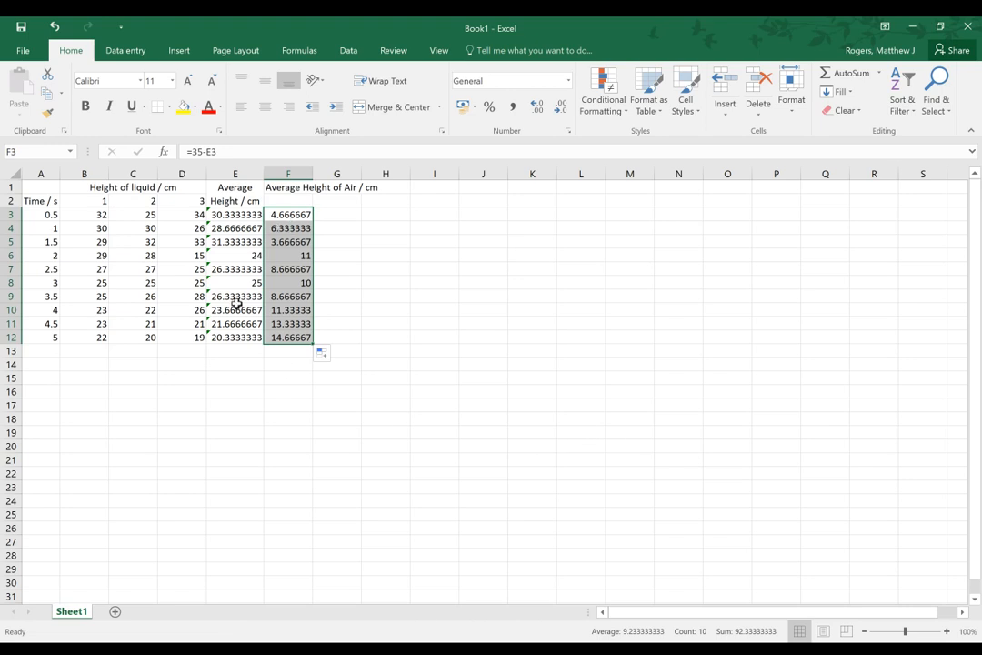
Undo the fill down column F and the =35-E3 formula in F3
key("ctrl+z")
key("ctrl+z")
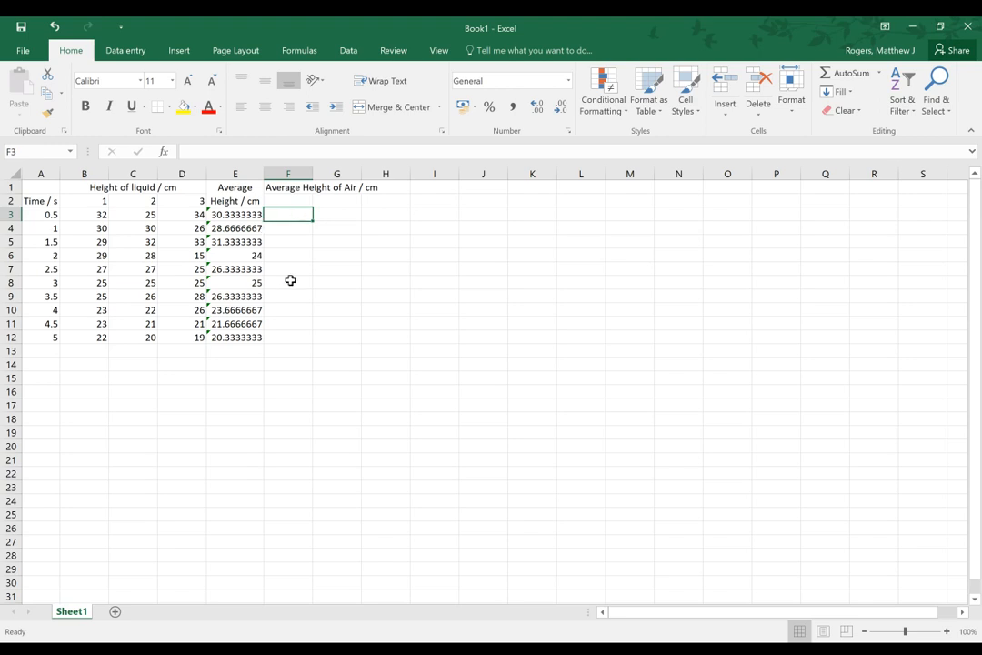
Start a separate bottle lookup table by entering the header "Bottle" in P1
left_click(779, 188)
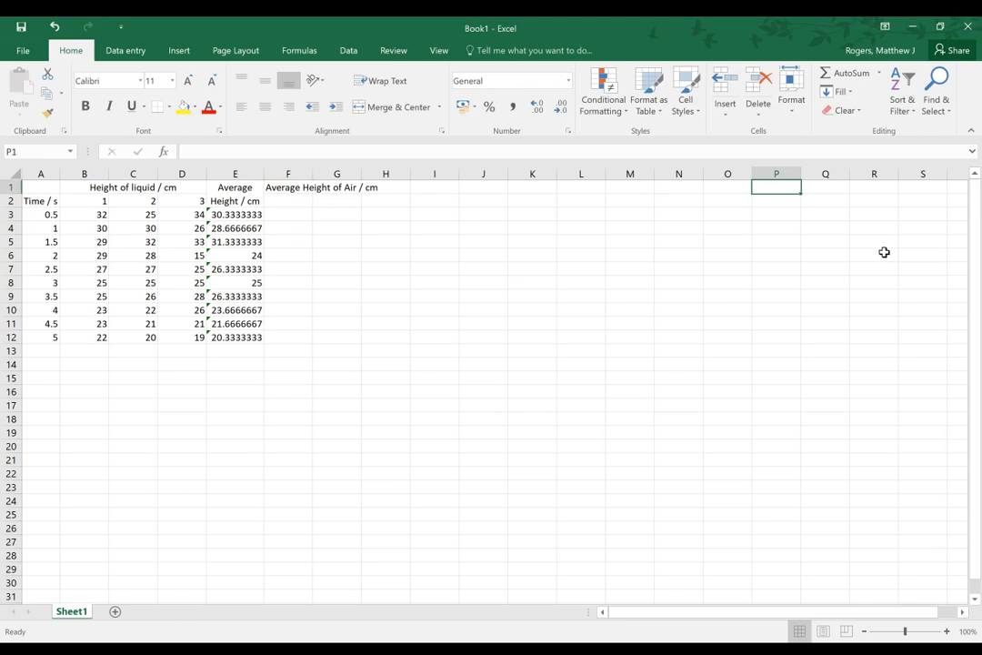
type("B")
key("BackSpace")
type("B")
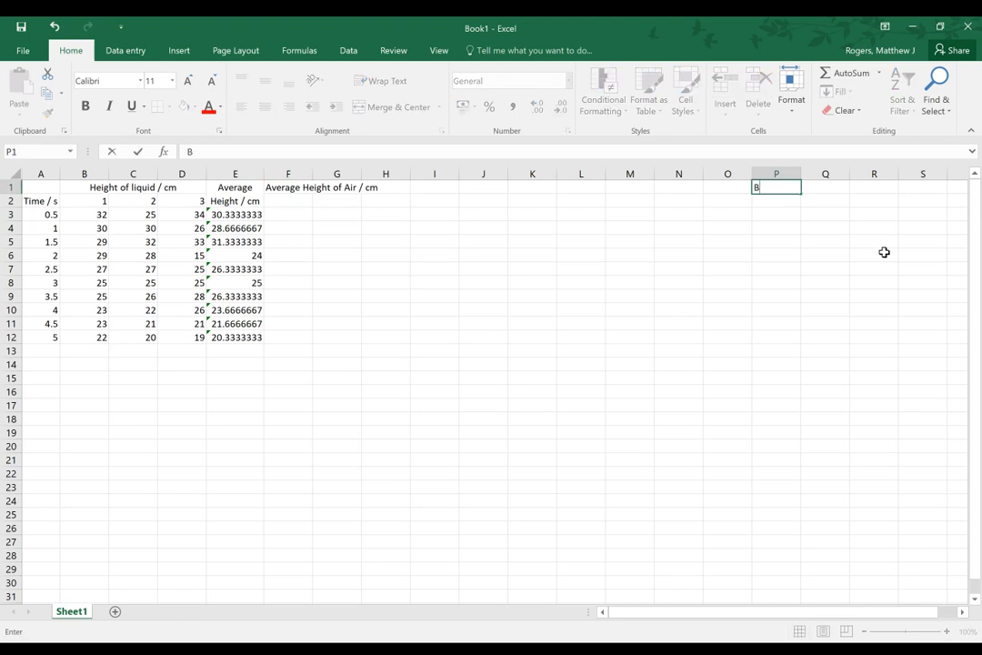
type("ottle")
key("Tab")
key("Left")
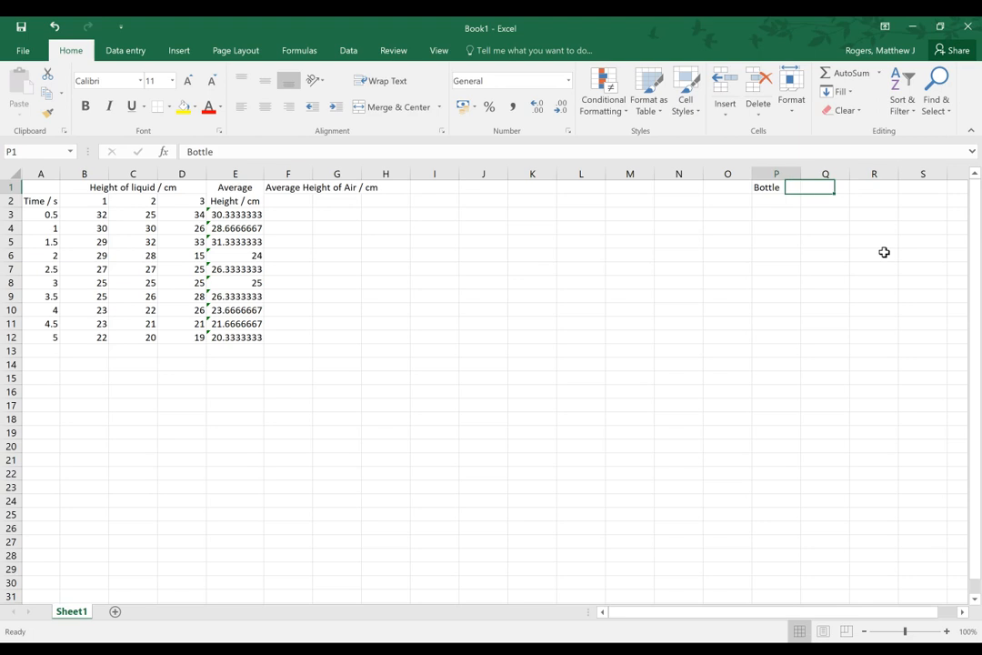
List the bottle types Plastic Coke, Wine and Fabric Conditioner in P2 to P4 under the Bottle header
key("Down")
type("Pla")
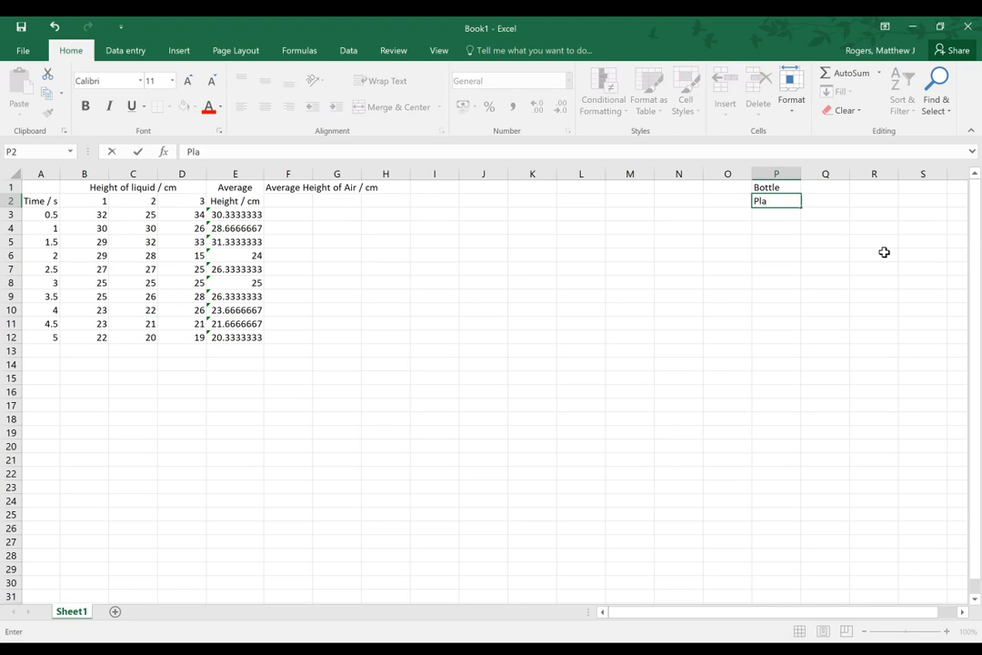
type("stic Coke")
key("Return")
type("Wine")
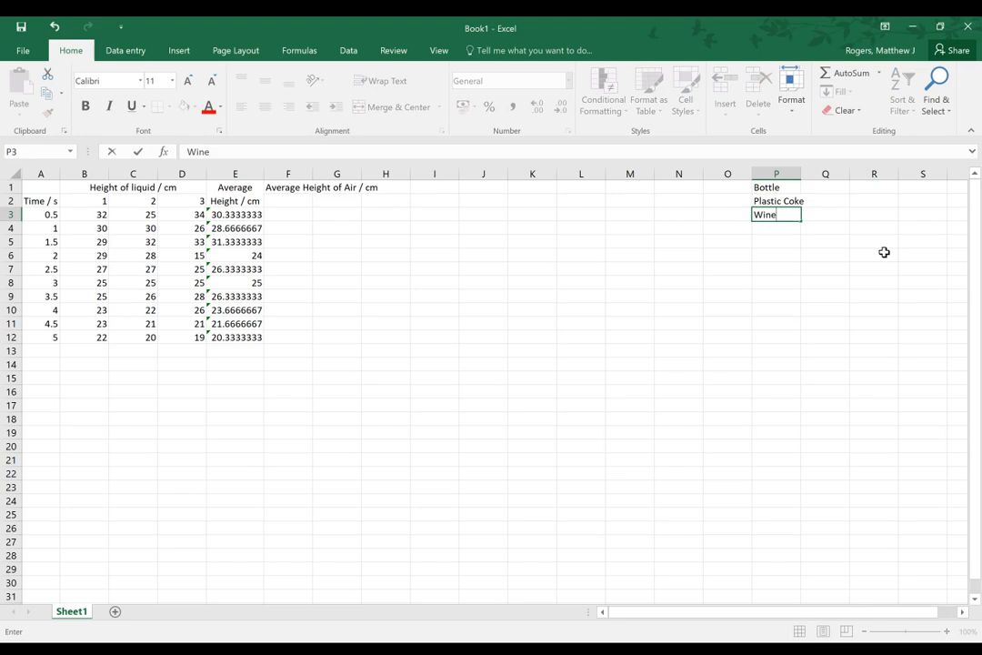
key("Return")
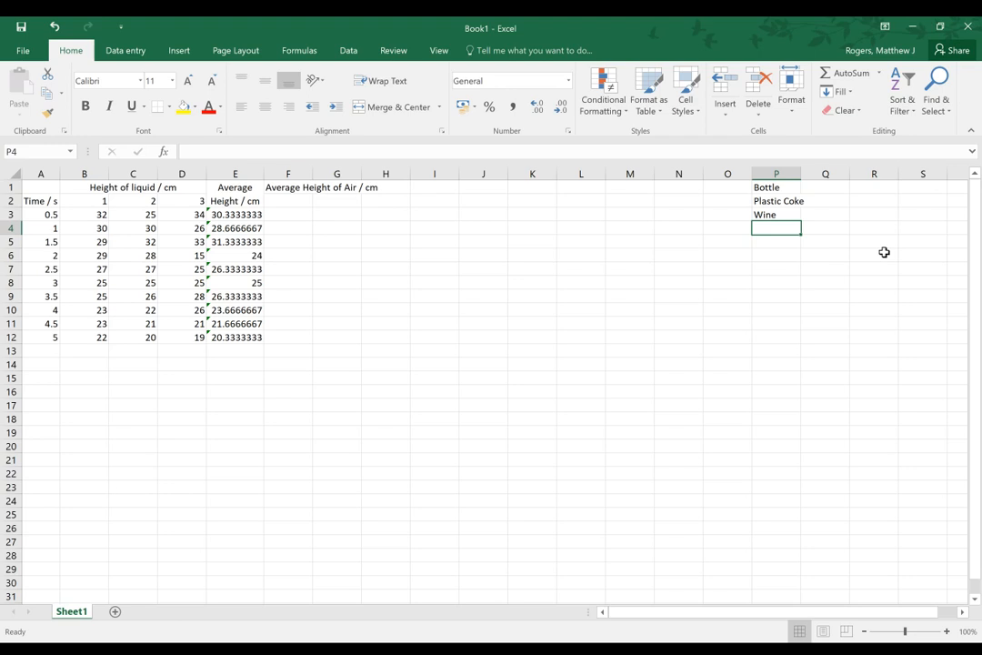
type("Fabr")
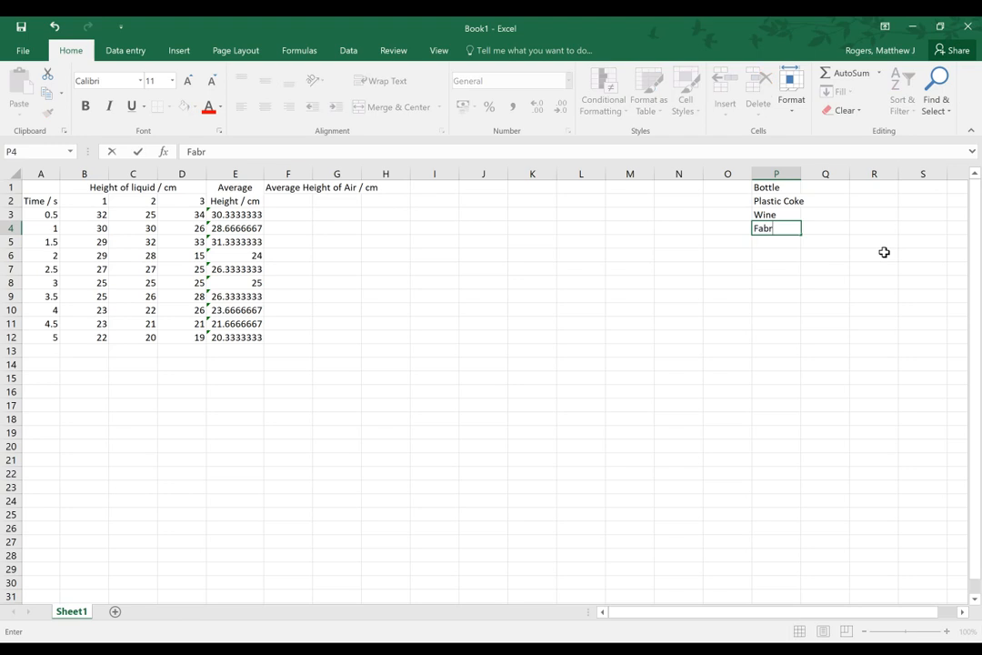
type("ic Conditioner")
key("Return")
Add the column header "Height / cm" in Q1, beside the Bottle header
key("Up")
key("Right")
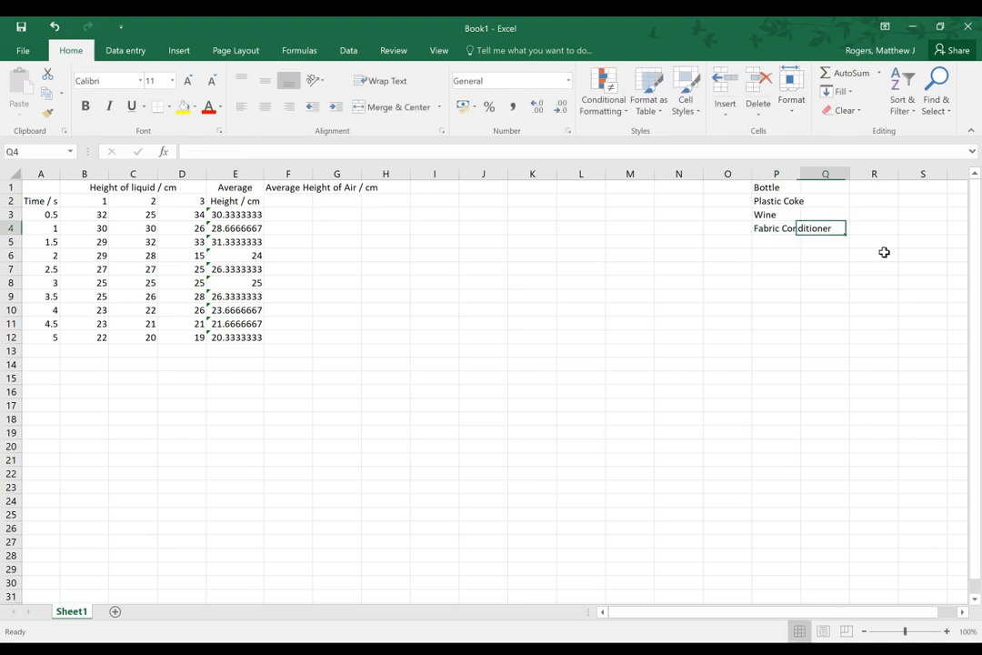
key("Up")
key("Up")
key("Up")
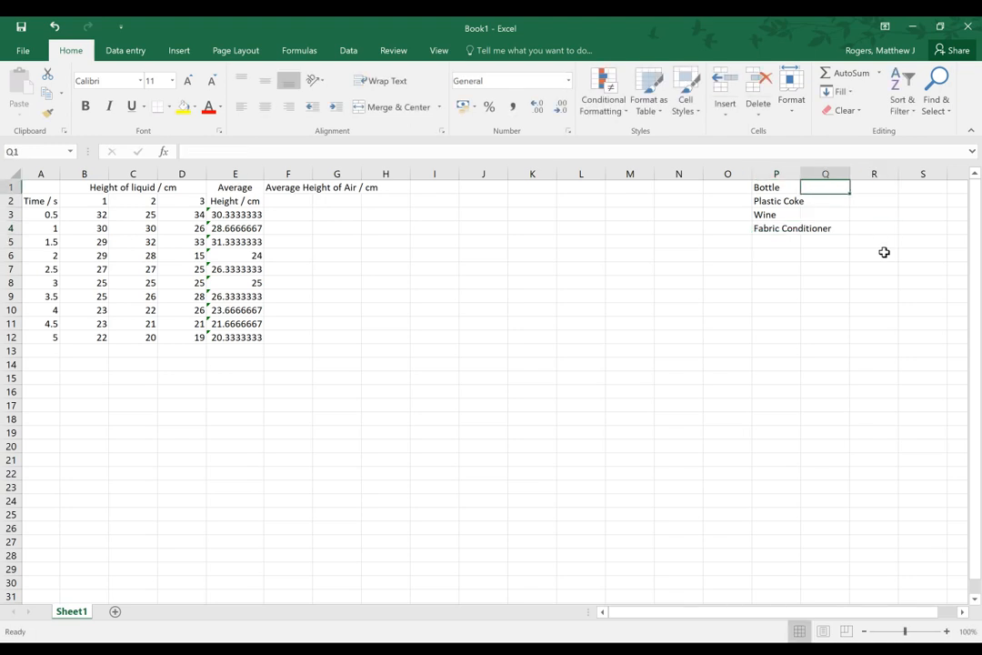
type("Height")
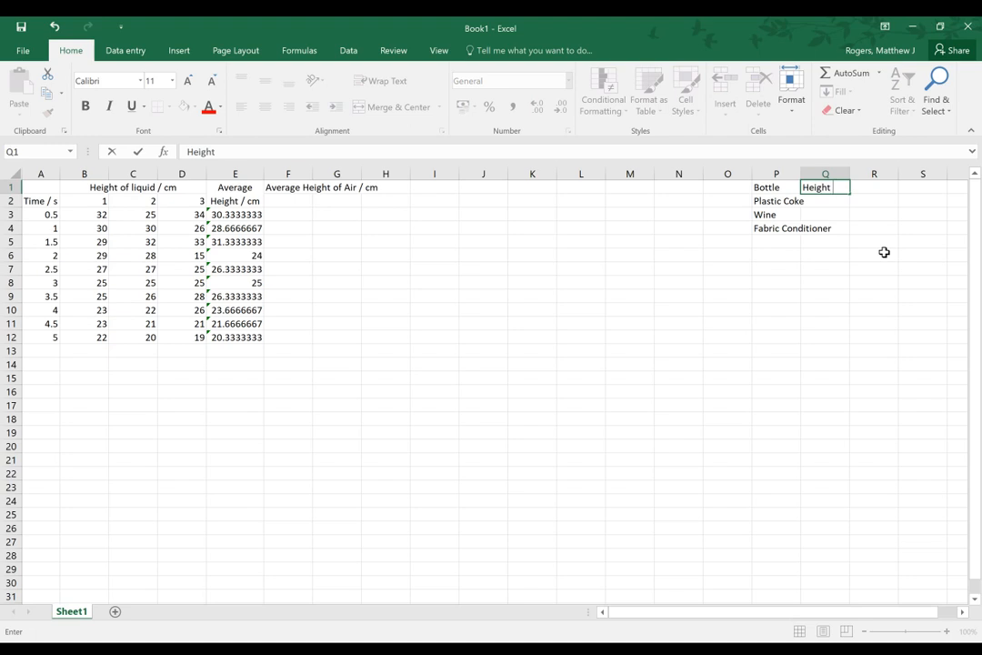
type(" / cm")
key("Return")
Enter the bottle heights 35 for Plastic Coke, 26 for Wine and 40 for Fabric Conditioner in Q2 to Q4
type("35")
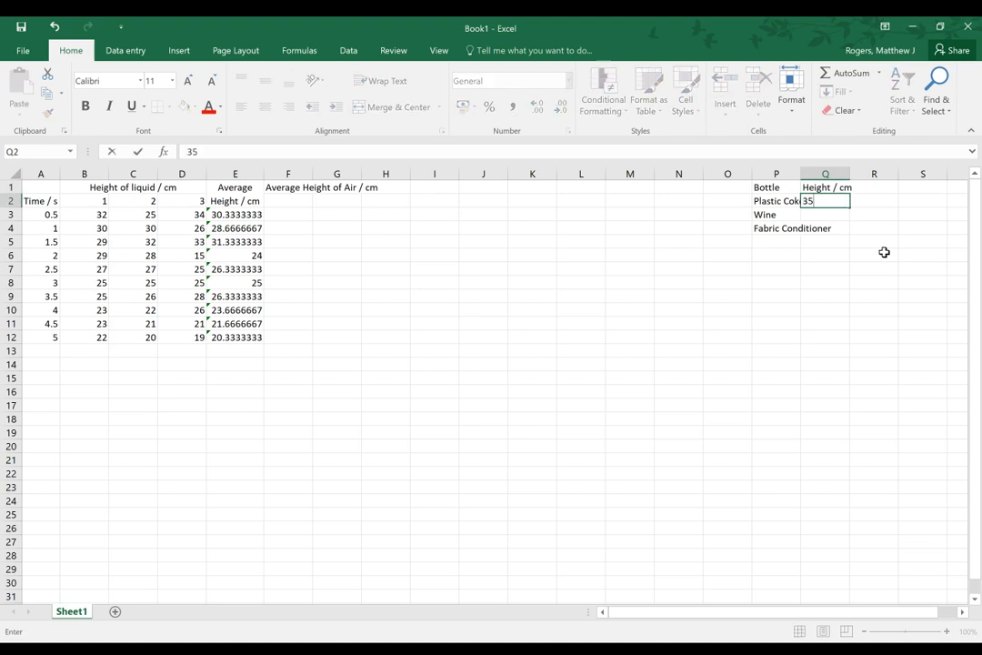
key("Return")
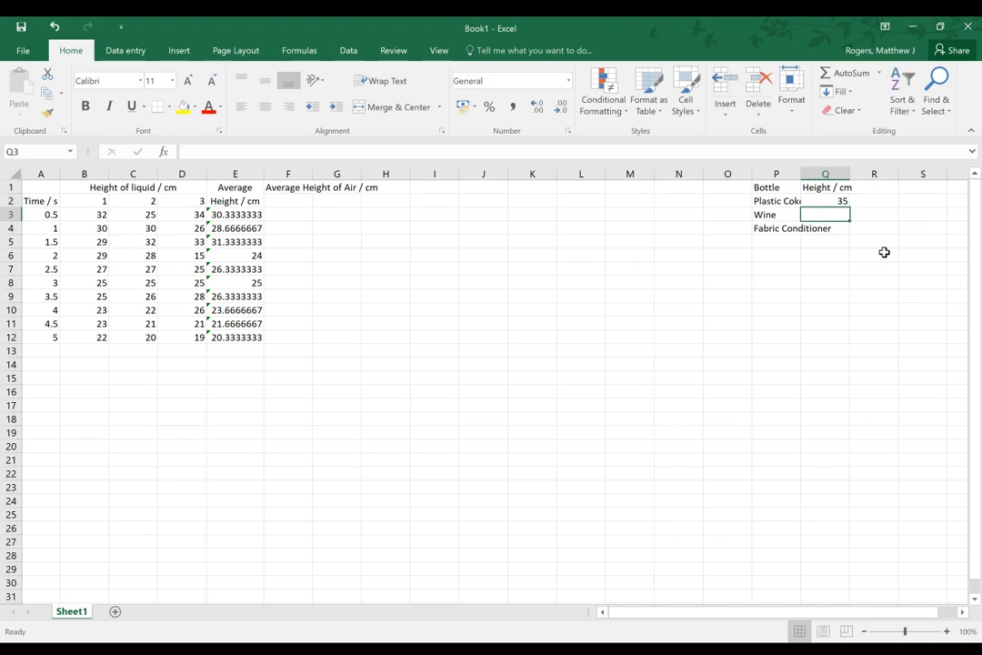
type("26")
key("Return")
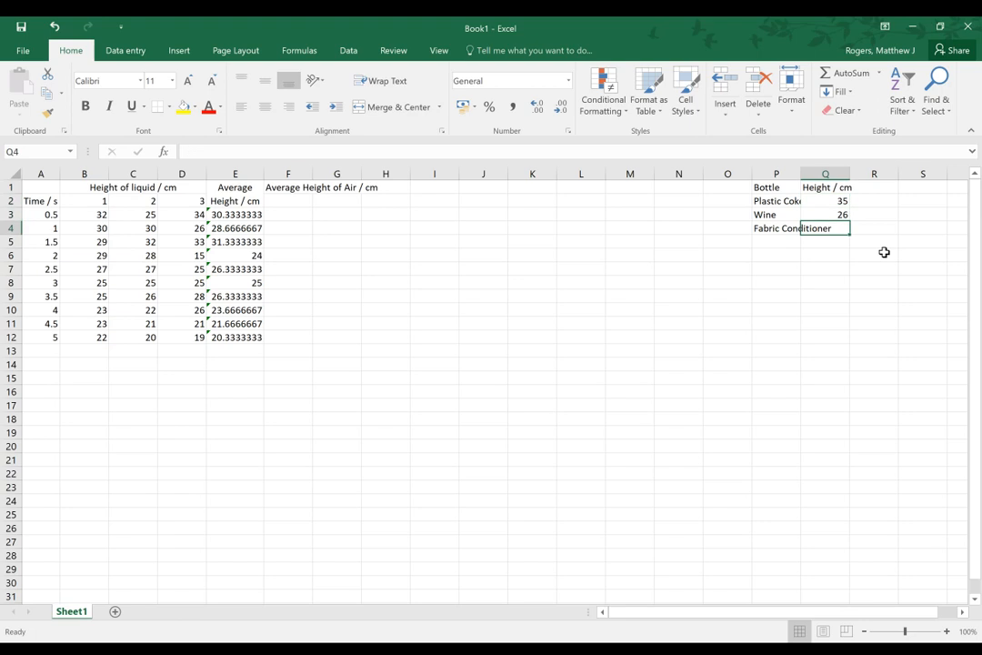
type("40")
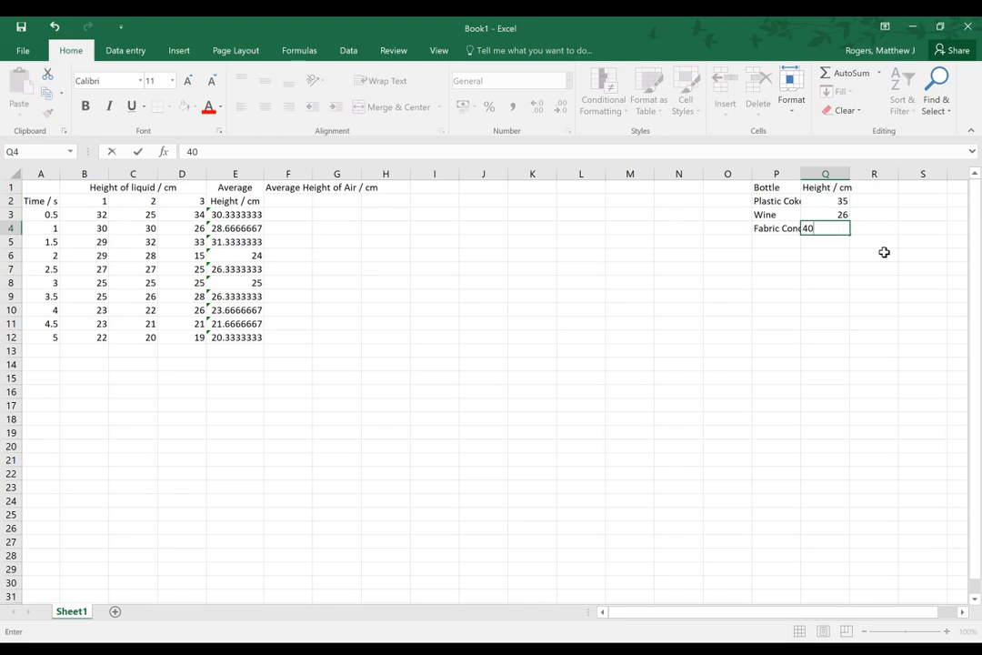
key("Up")
key("Up")
Calculate the average height of air in F3 by subtracting the average liquid height from the Plastic Coke bottle height, using =Q2-E3
key("Left")
key("Left")
key("Left")
key("Left")
key("Left")
key("Left")
key("Left")
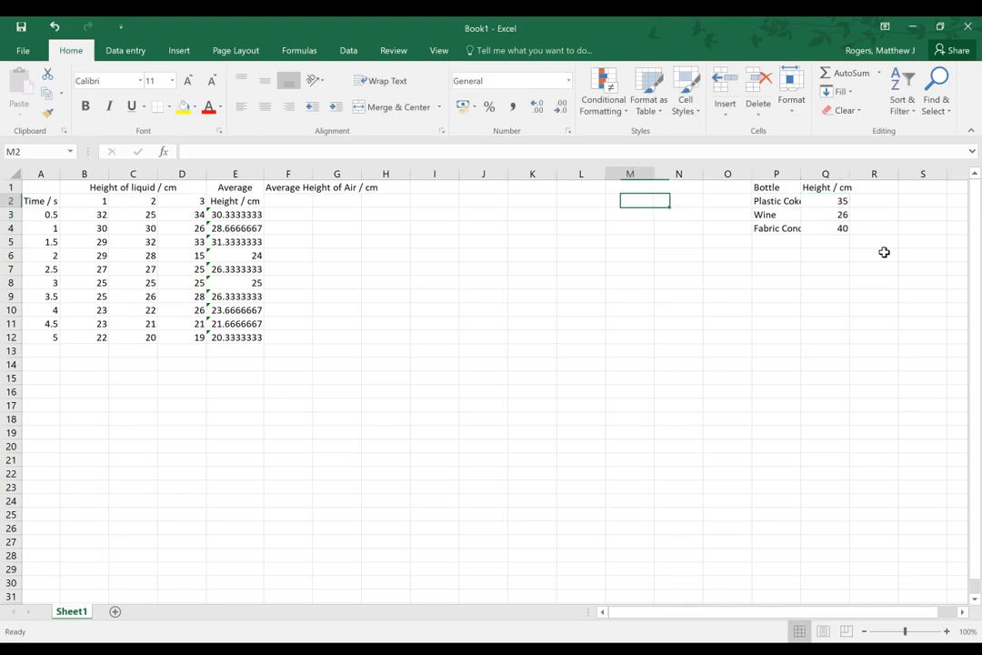
key("Down")
key("Left")
key("Left")
key("Left")
key("Left")
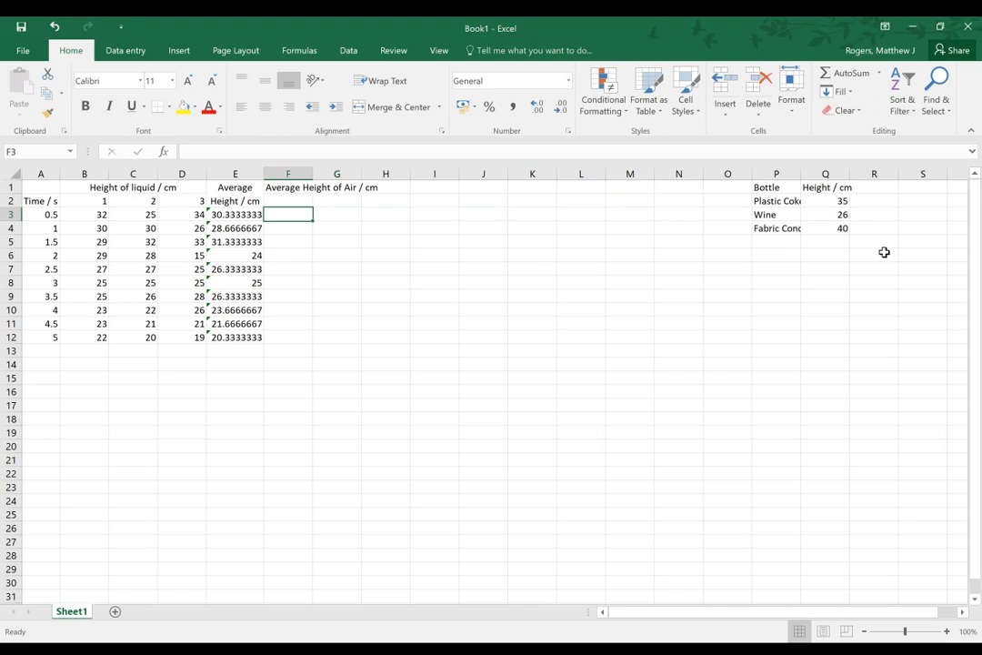
type("=")
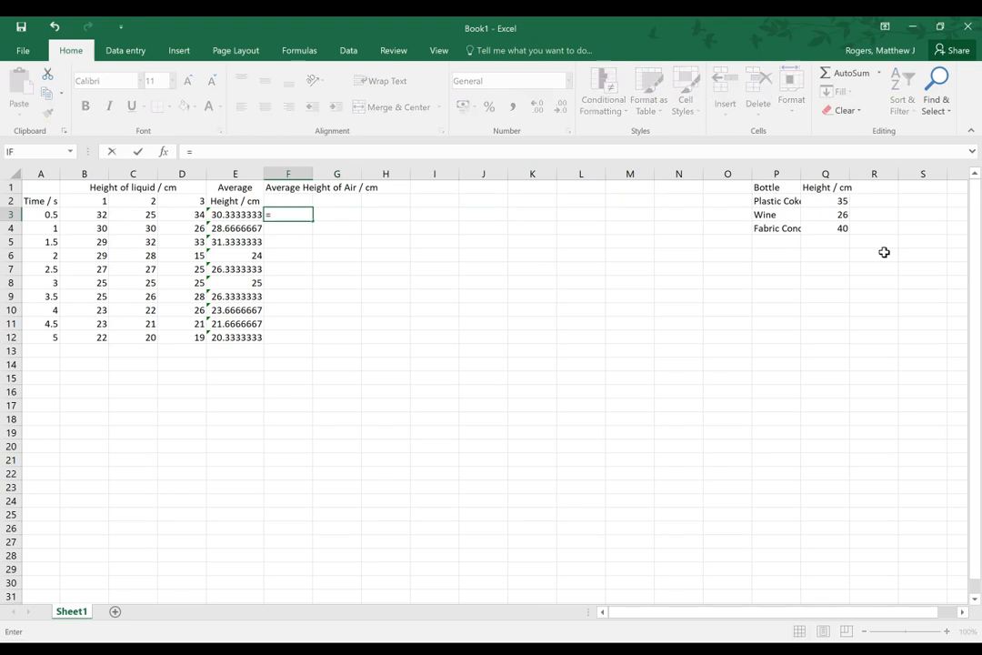
left_click(826, 202)
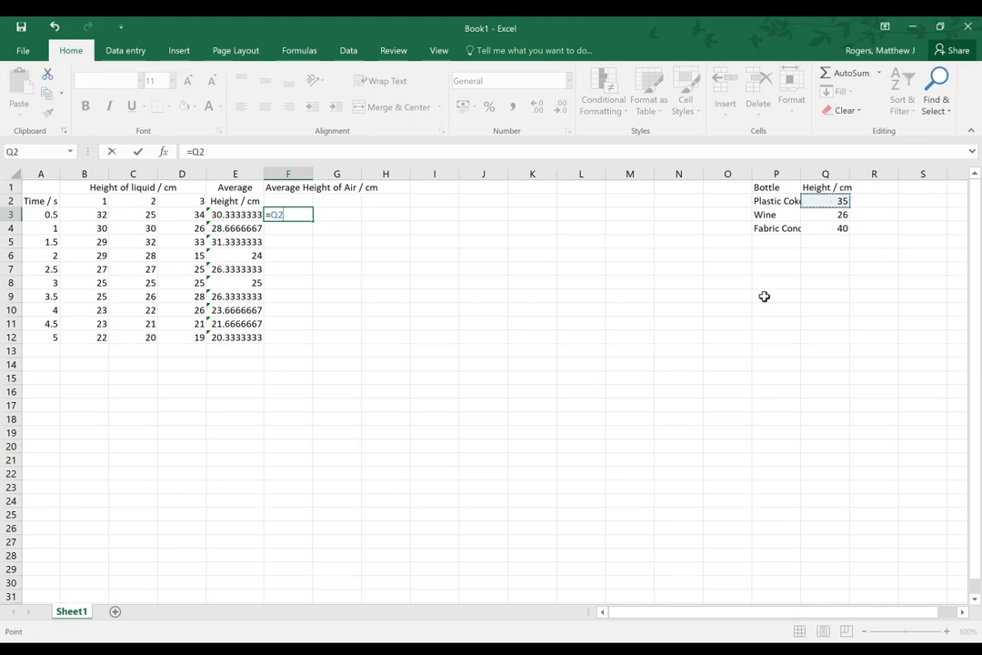
type("-")
left_click(236, 214)
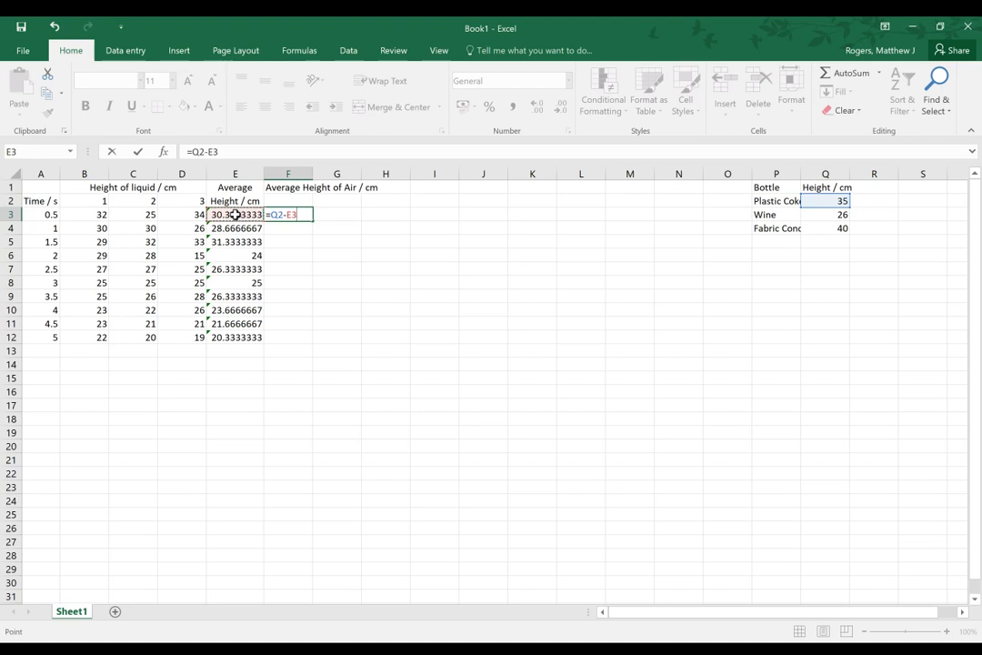
key("Return")
left_click(298, 216)
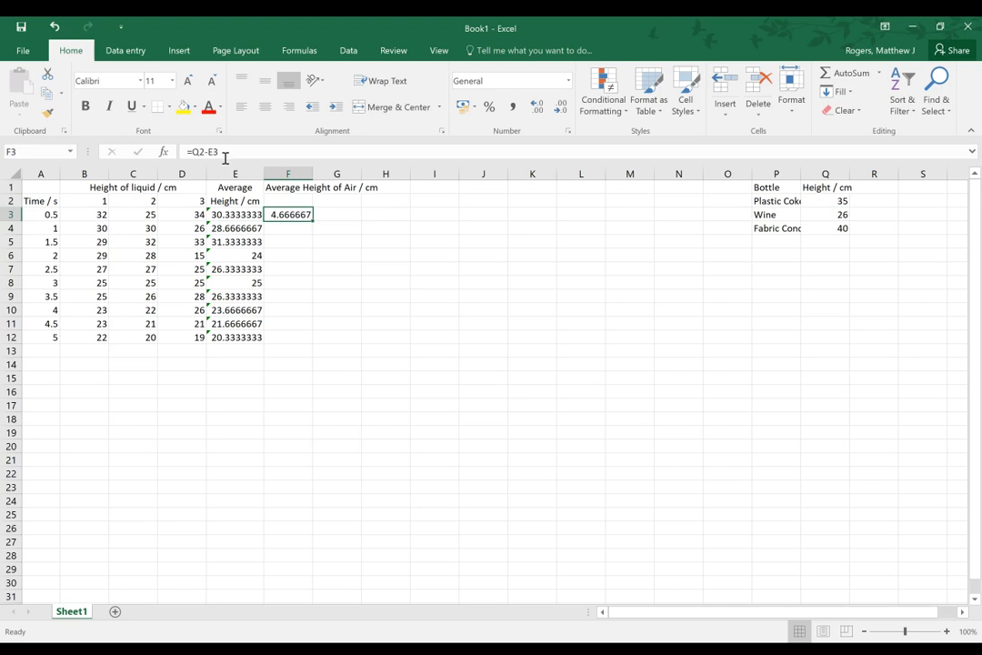
Lock the bottle height's row in the F3 formula as =Q$2-E3 and fill it down through F12
left_click(239, 215)
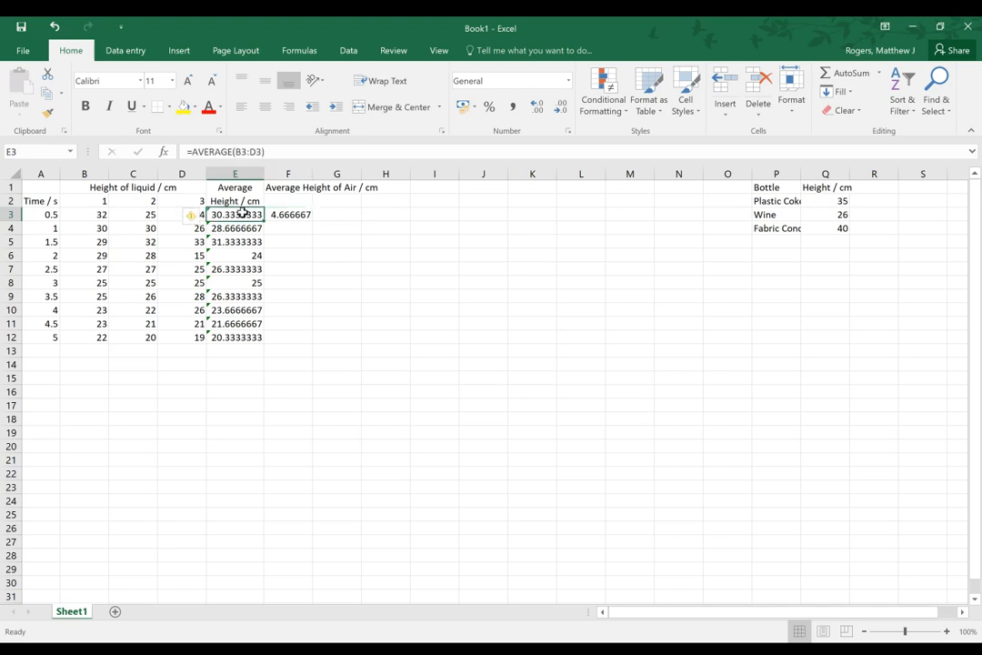
left_click(244, 229)
left_click(277, 216)
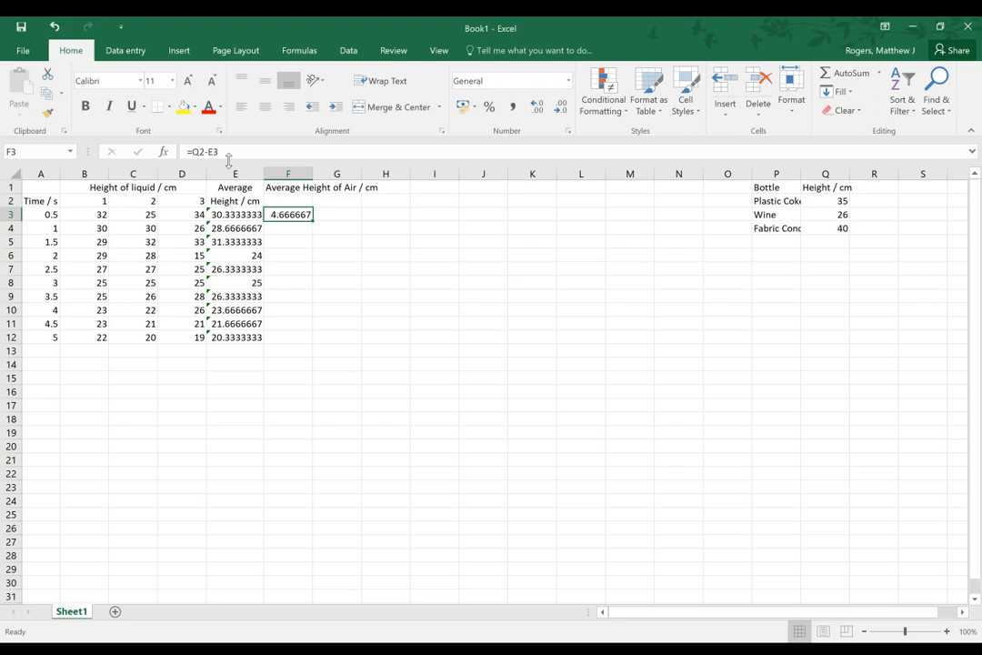
left_click(194, 151)
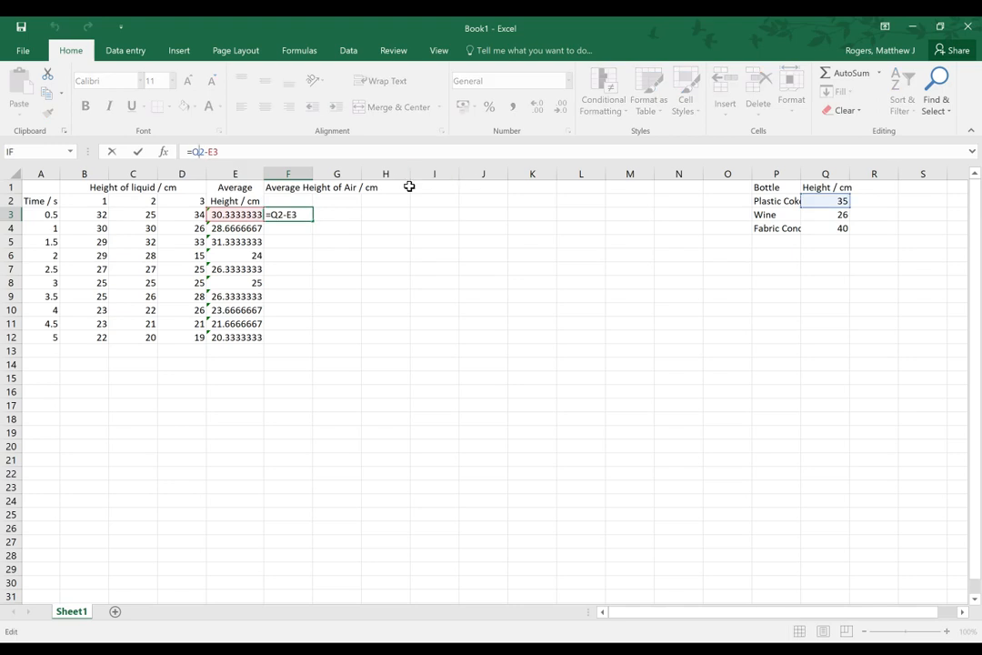
type("$")
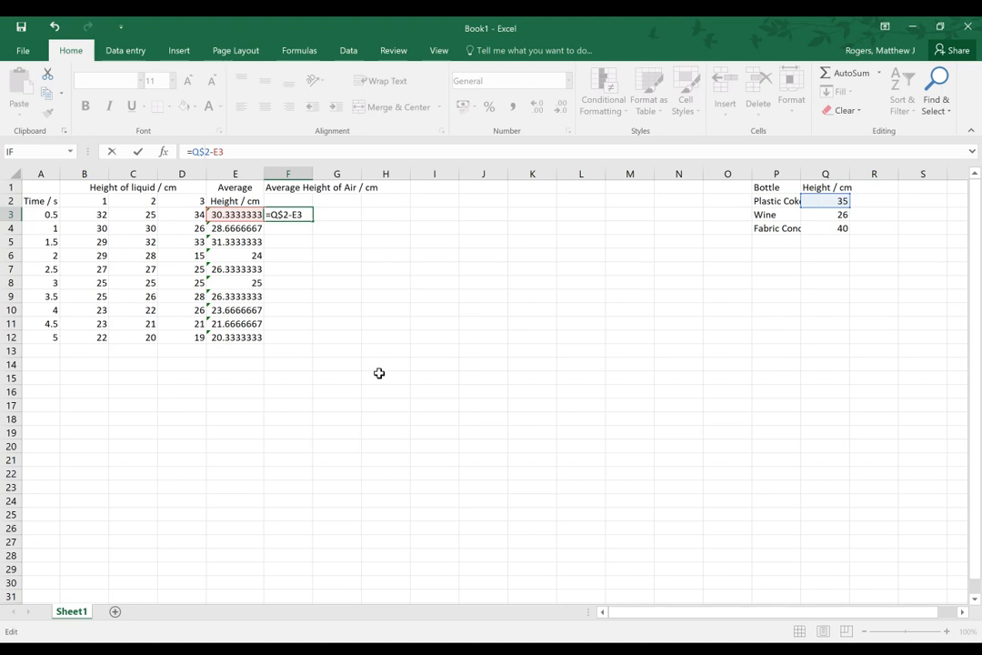
key("ctrl+Return")
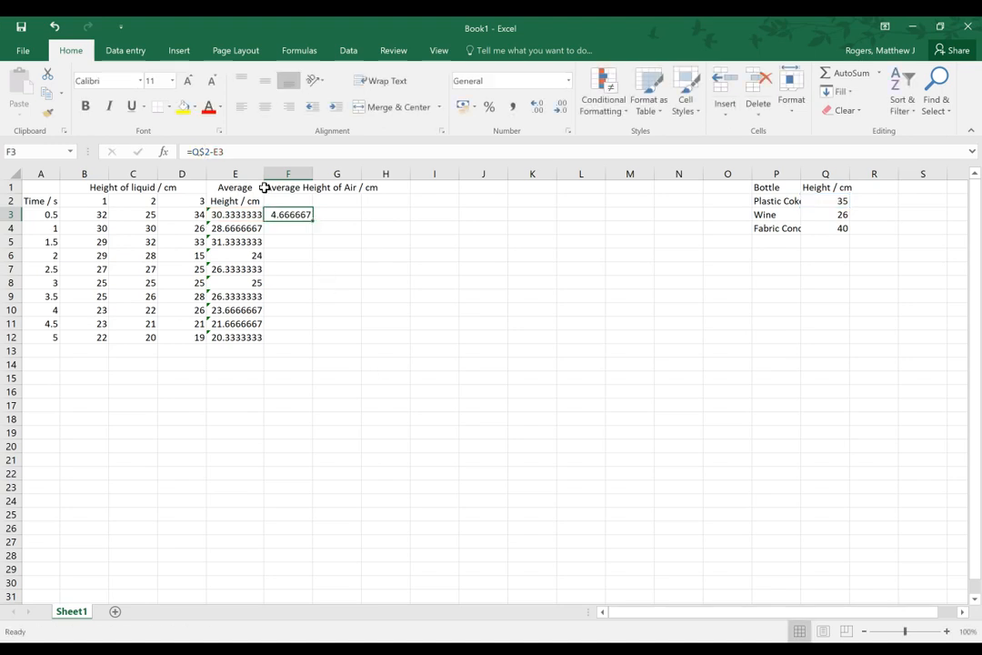
left_click_drag(310, 222, 316, 342)
left_click(400, 297)
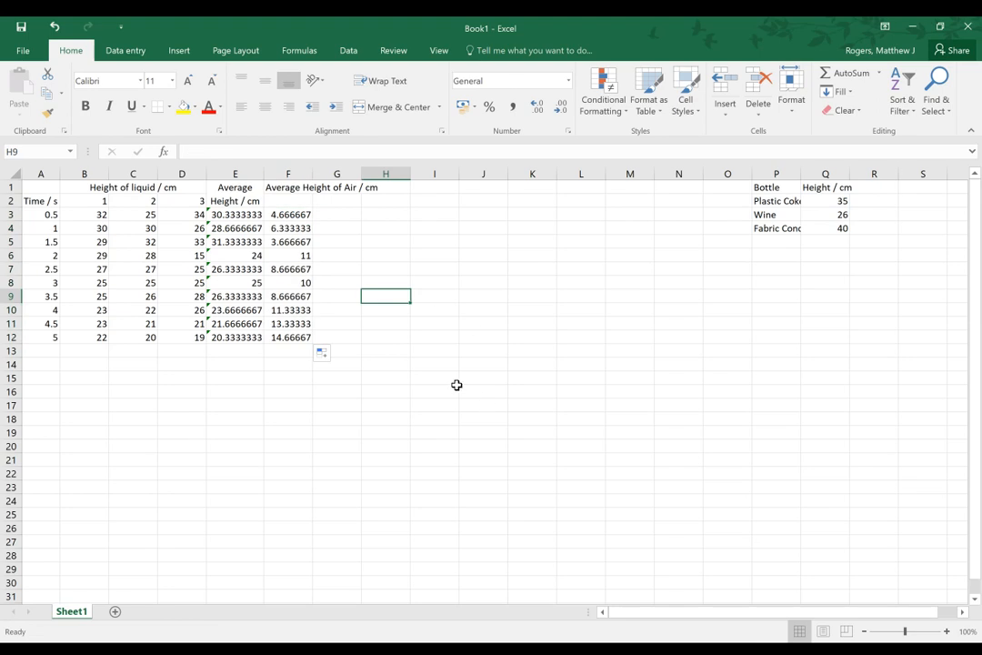